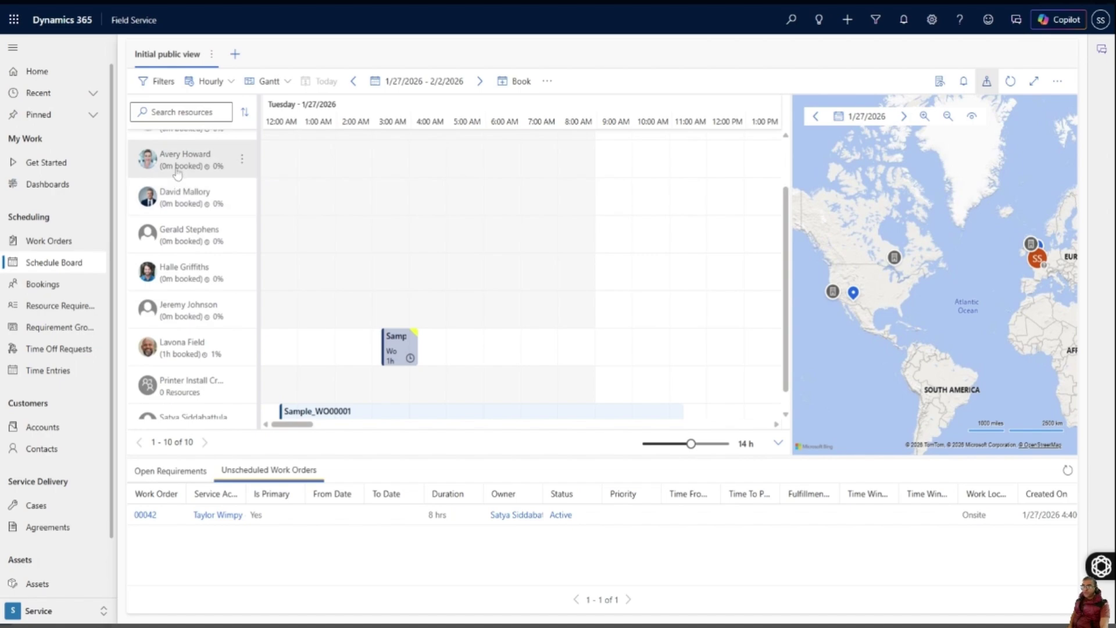
- Filter the schedule board resources by the Solar Certification characteristic with an Excellent rating
{"action": "scroll", "coordinate": [175, 209], "scroll_direction": "down", "scroll_amount": 1}
{"action": "scroll", "coordinate": [180, 294], "scroll_direction": "up", "scroll_amount": 3}
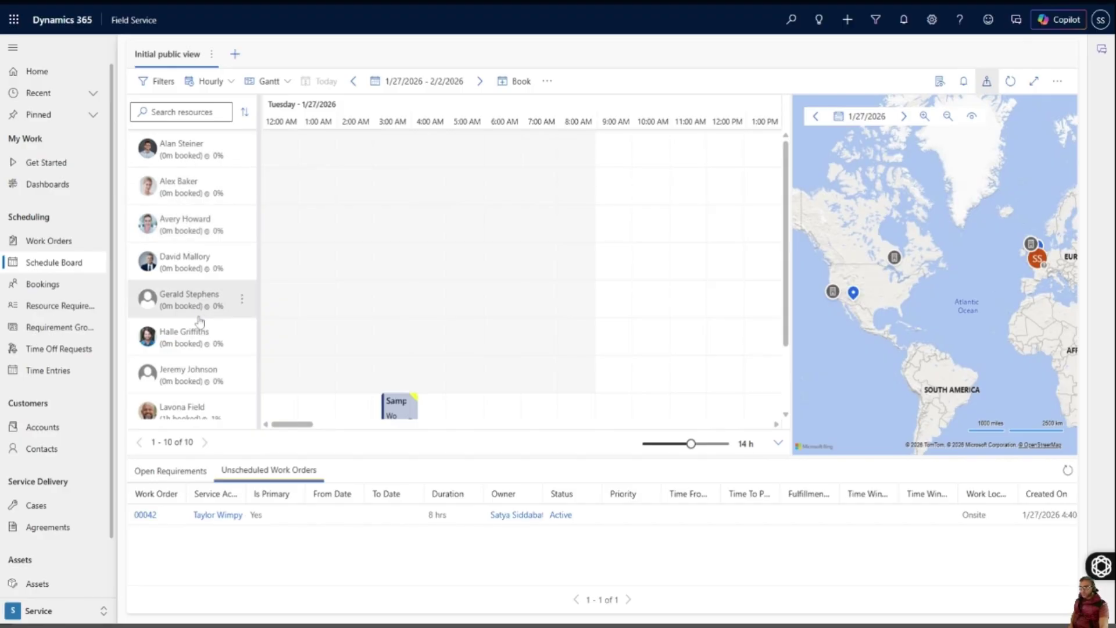
{"action": "left_click", "coordinate": [157, 83]}
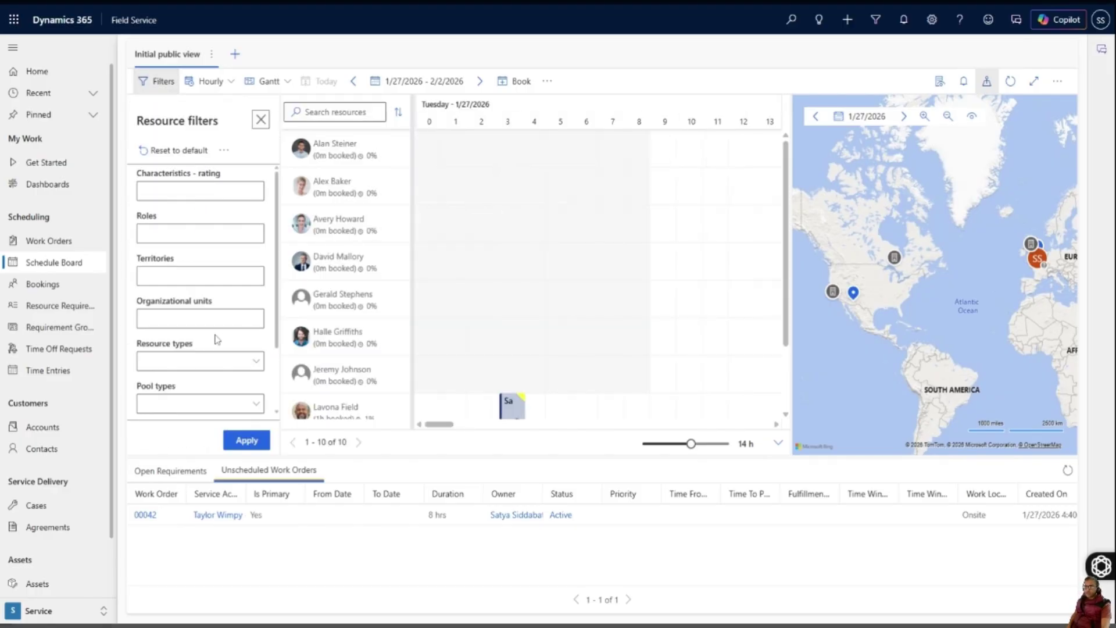
{"action": "left_click", "coordinate": [200, 191]}
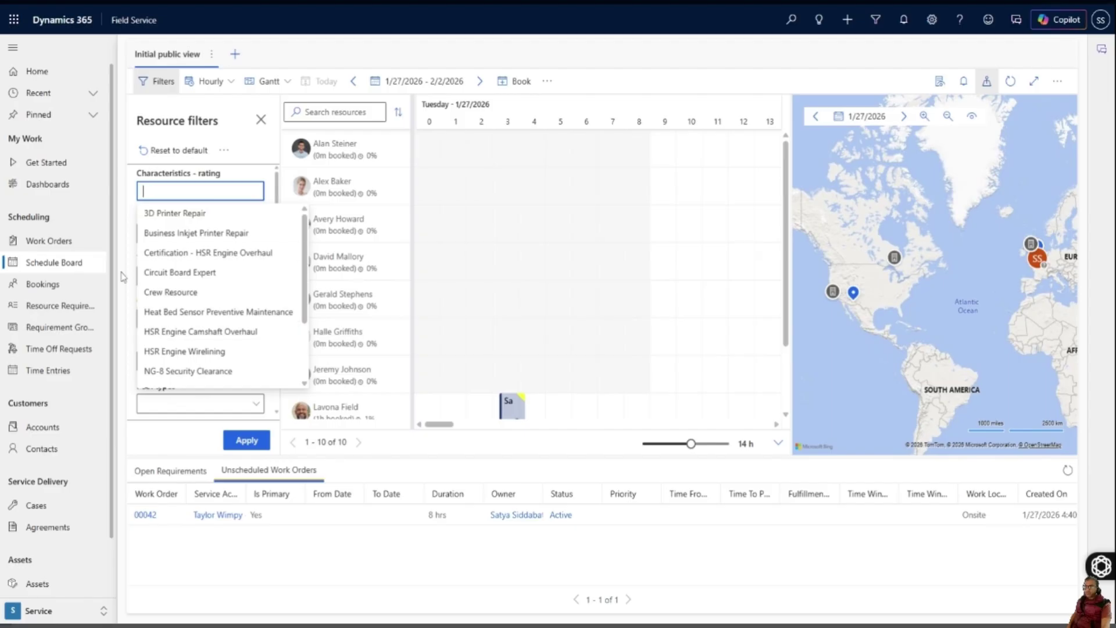
{"action": "scroll", "coordinate": [154, 325], "scroll_direction": "down", "scroll_amount": 2}
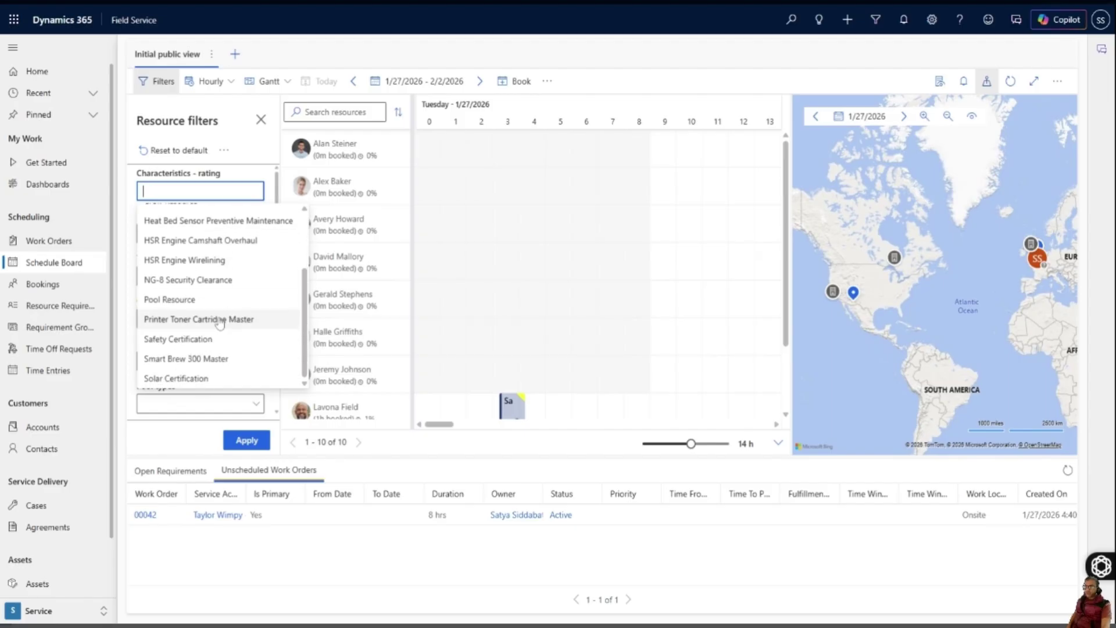
{"action": "left_click", "coordinate": [171, 378]}
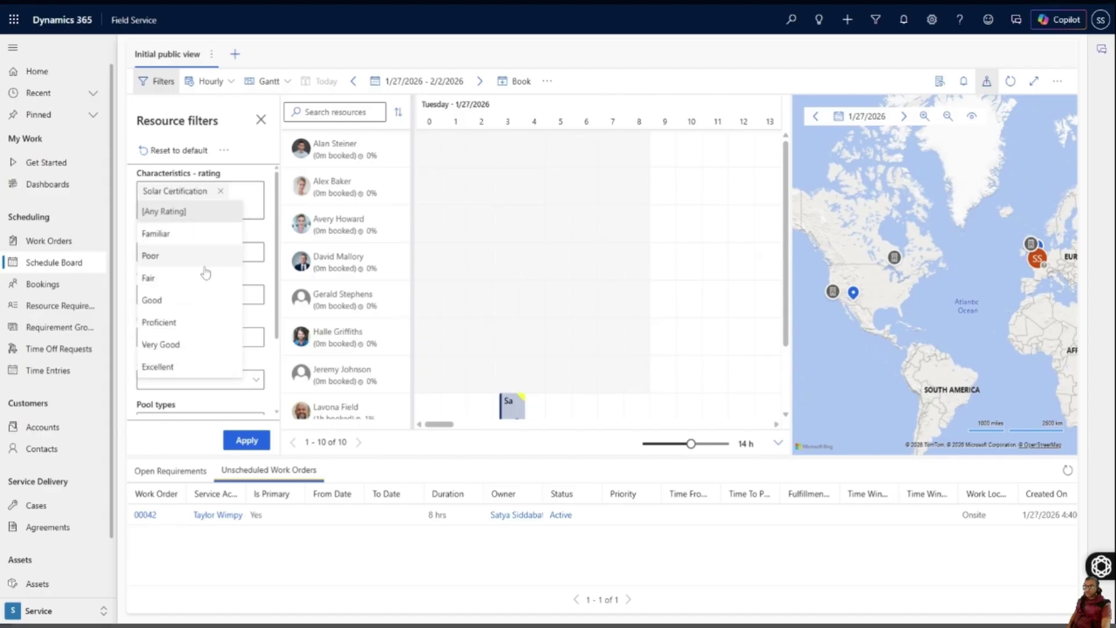
{"action": "left_click", "coordinate": [158, 367]}
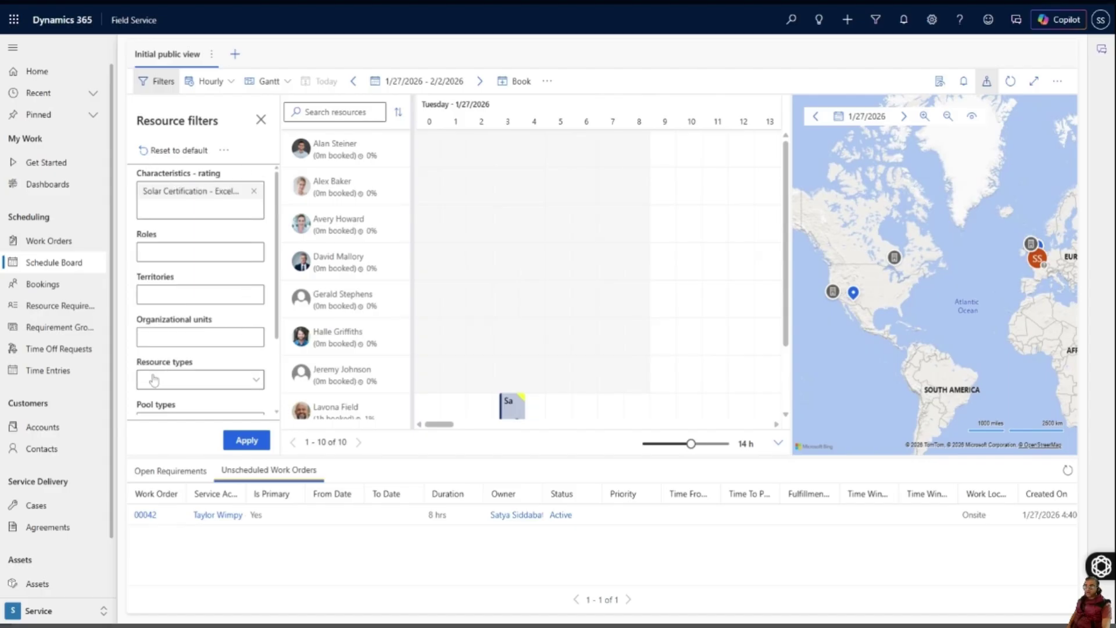
{"action": "left_click", "coordinate": [247, 443]}
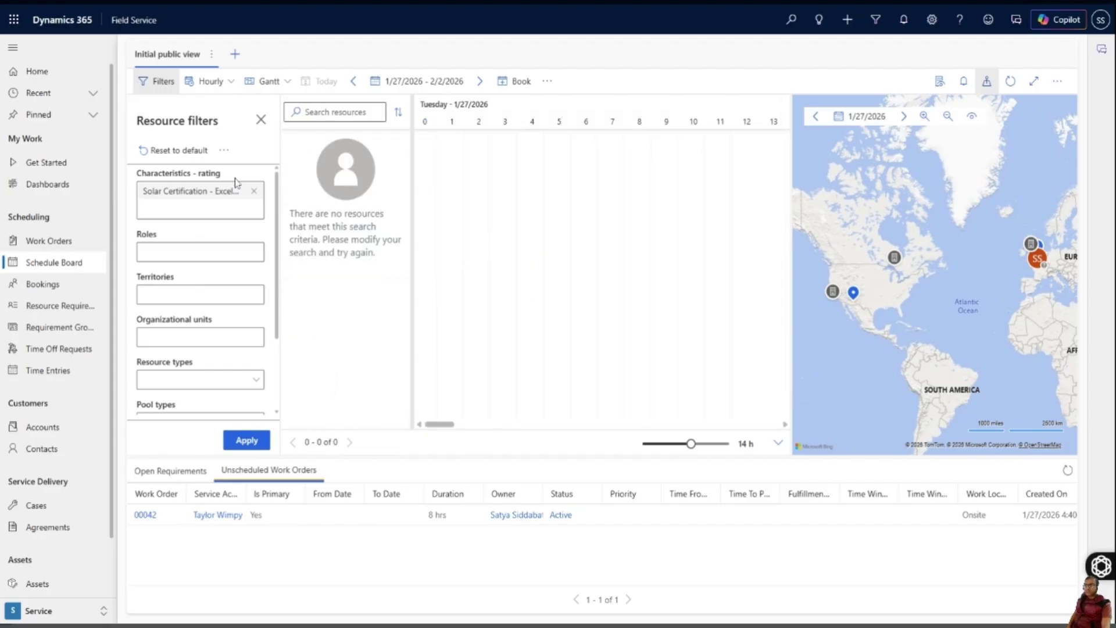
- Review the other resource filter criteria, including the available territories, and close the filters without adding any
{"action": "scroll", "coordinate": [192, 337], "scroll_direction": "down", "scroll_amount": 2}
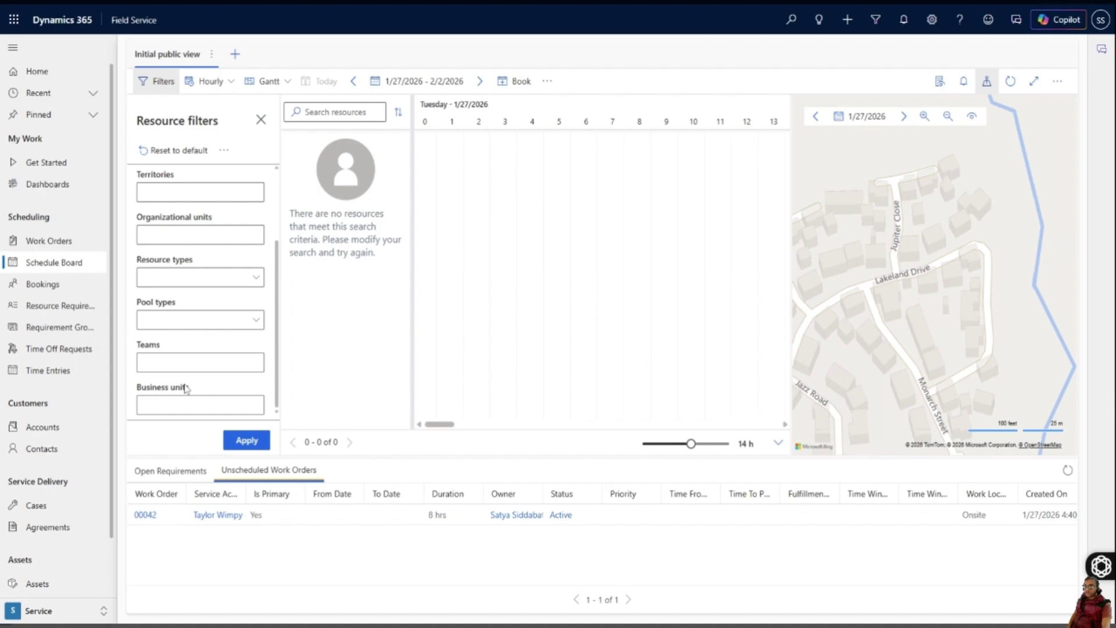
{"action": "scroll", "coordinate": [192, 383], "scroll_direction": "up", "scroll_amount": 3}
{"action": "scroll", "coordinate": [209, 379], "scroll_direction": "down", "scroll_amount": 3}
{"action": "scroll", "coordinate": [174, 284], "scroll_direction": "up", "scroll_amount": 2}
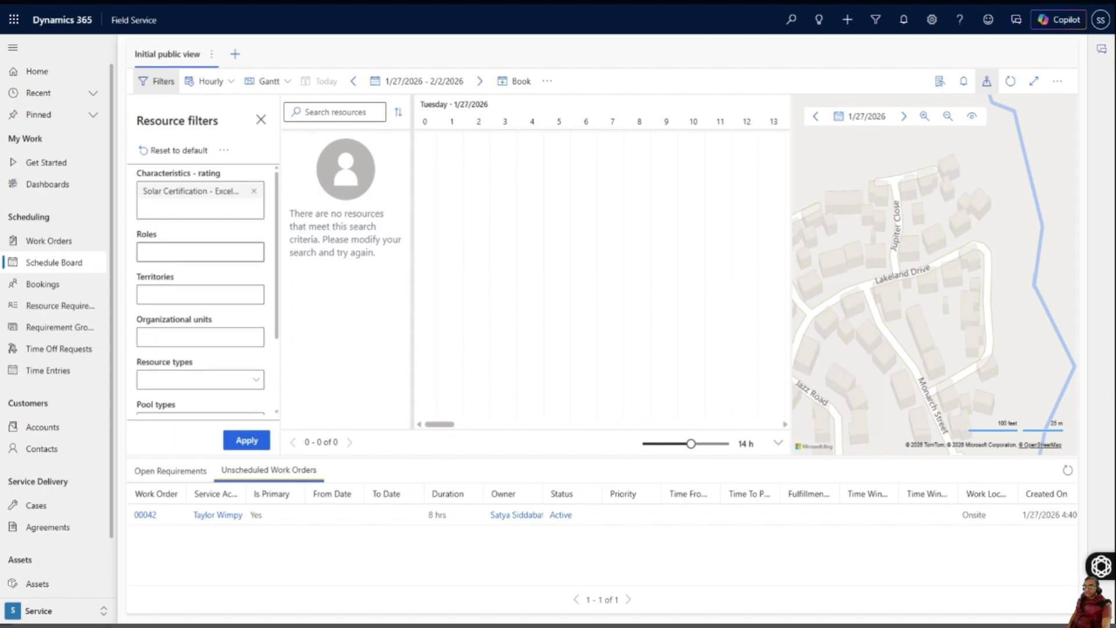
{"action": "left_click", "coordinate": [210, 296]}
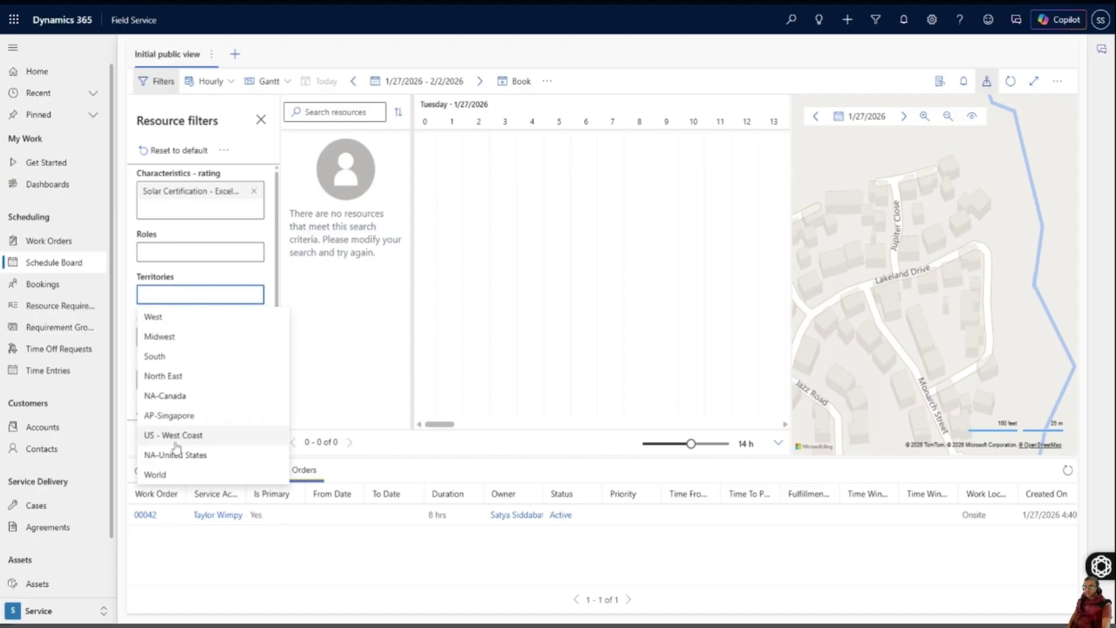
{"action": "left_click", "coordinate": [203, 275]}
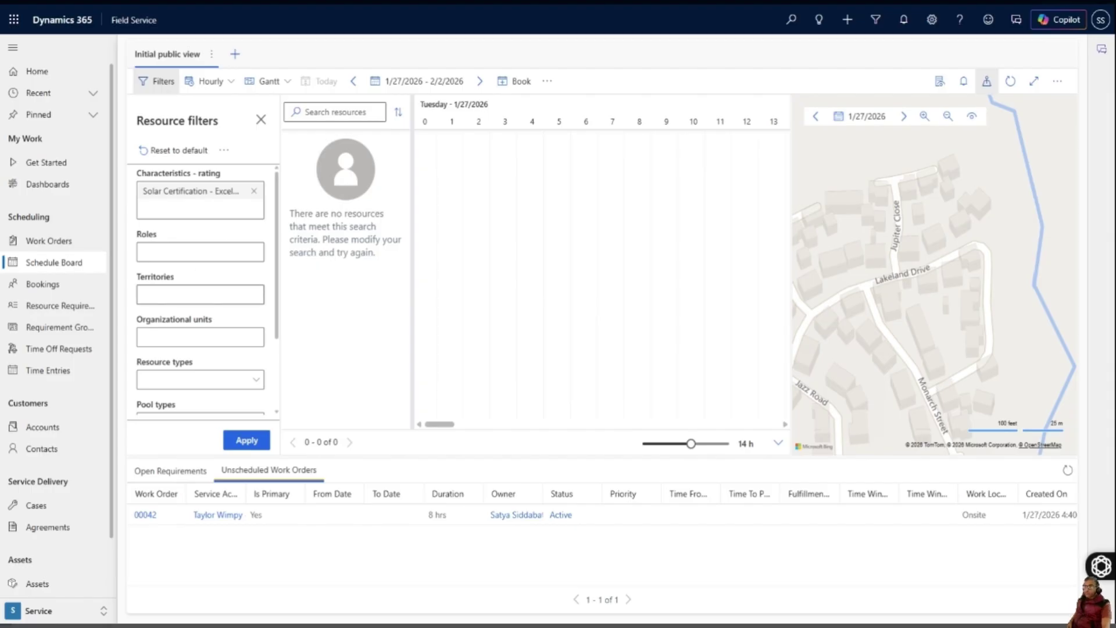
{"action": "scroll", "coordinate": [203, 336], "scroll_direction": "down", "scroll_amount": 2}
{"action": "scroll", "coordinate": [176, 400], "scroll_direction": "up", "scroll_amount": 2}
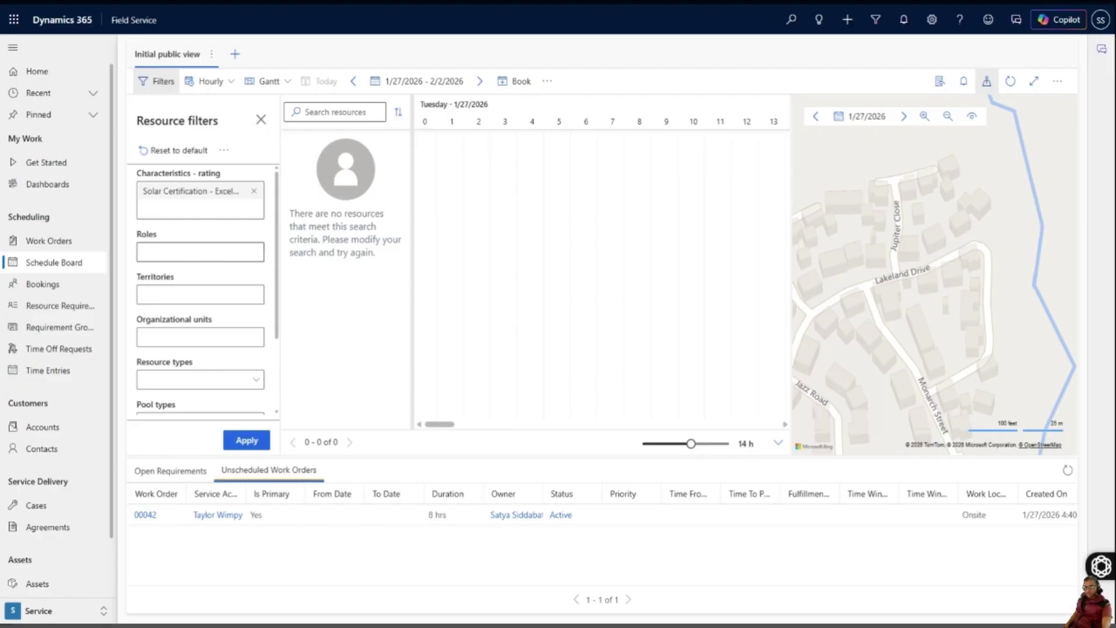
{"action": "left_click", "coordinate": [261, 119]}
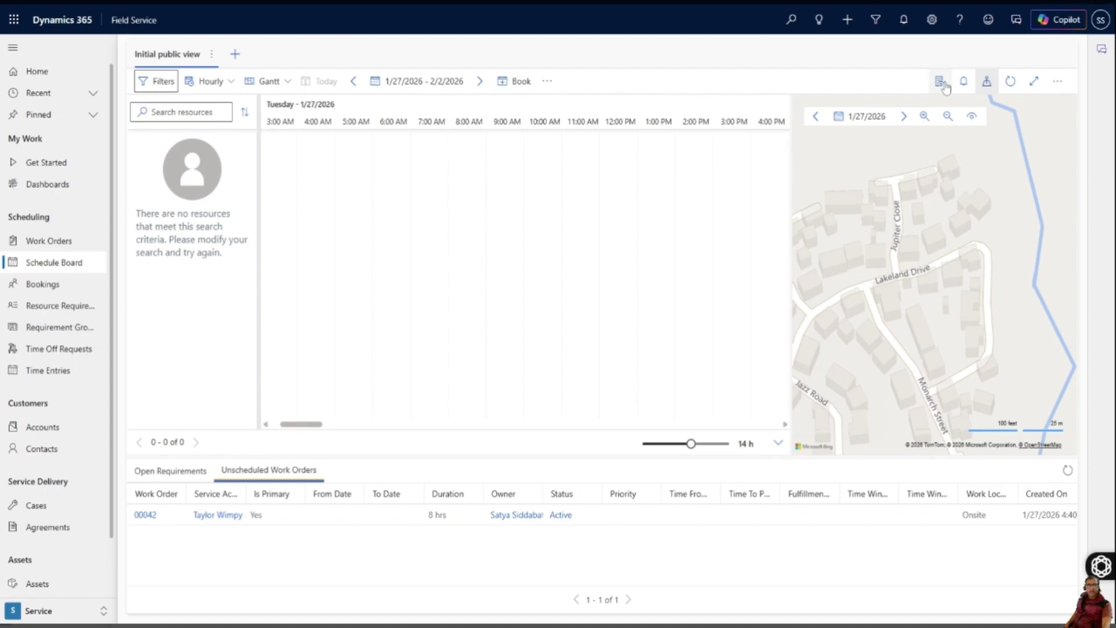
- Remove the Solar Certification filter, apply the change to the resource list and close the resource filters
{"action": "left_click", "coordinate": [155, 81]}
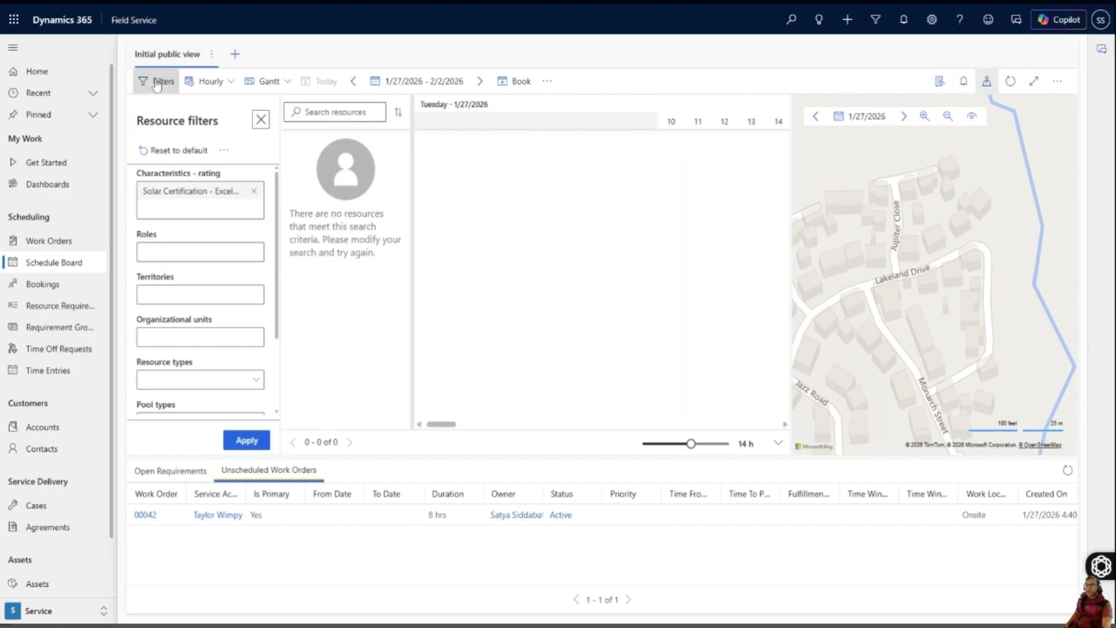
{"action": "left_click", "coordinate": [254, 191]}
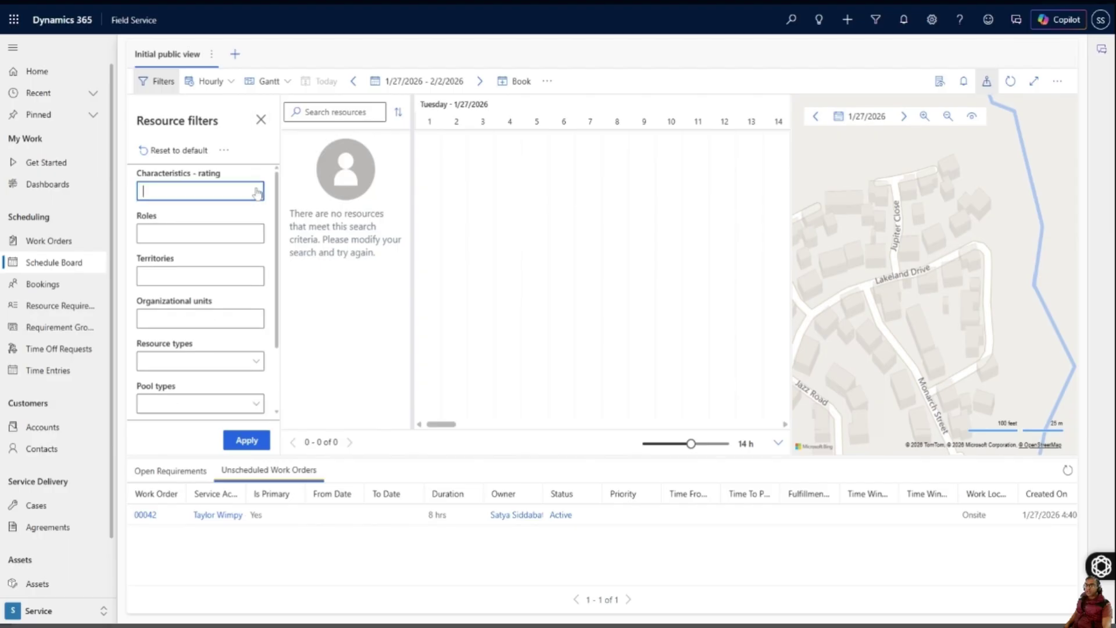
{"action": "left_click", "coordinate": [246, 442]}
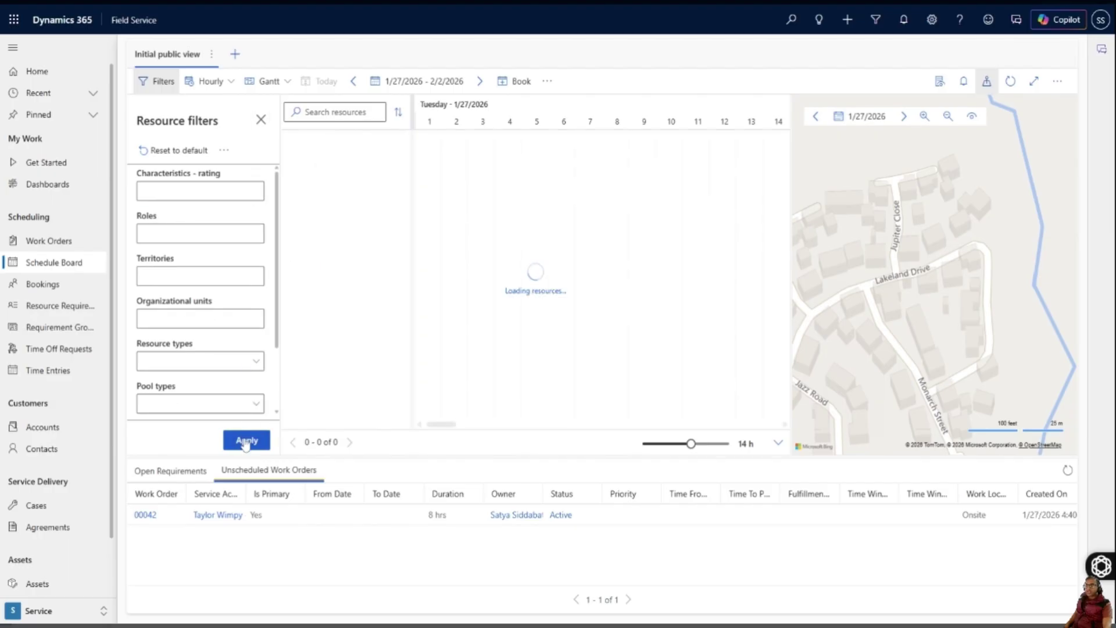
{"action": "left_click", "coordinate": [261, 120]}
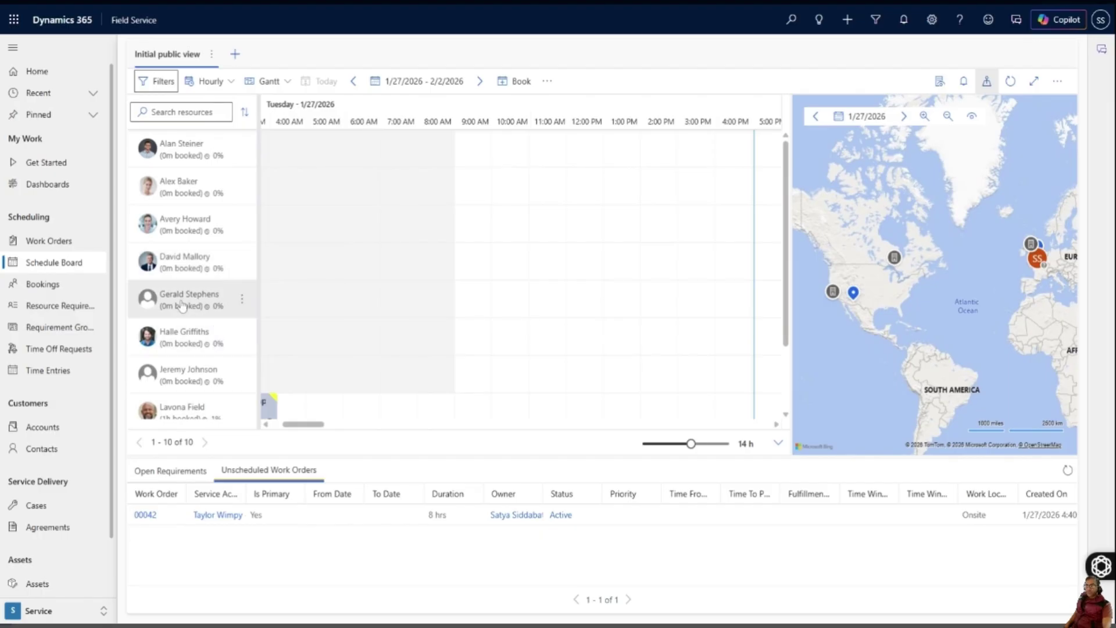
- Examine the rest of the resource list and the resource and organizational unit markers around the United Kingdom on the map
{"action": "scroll", "coordinate": [182, 305], "scroll_direction": "down", "scroll_amount": 2}
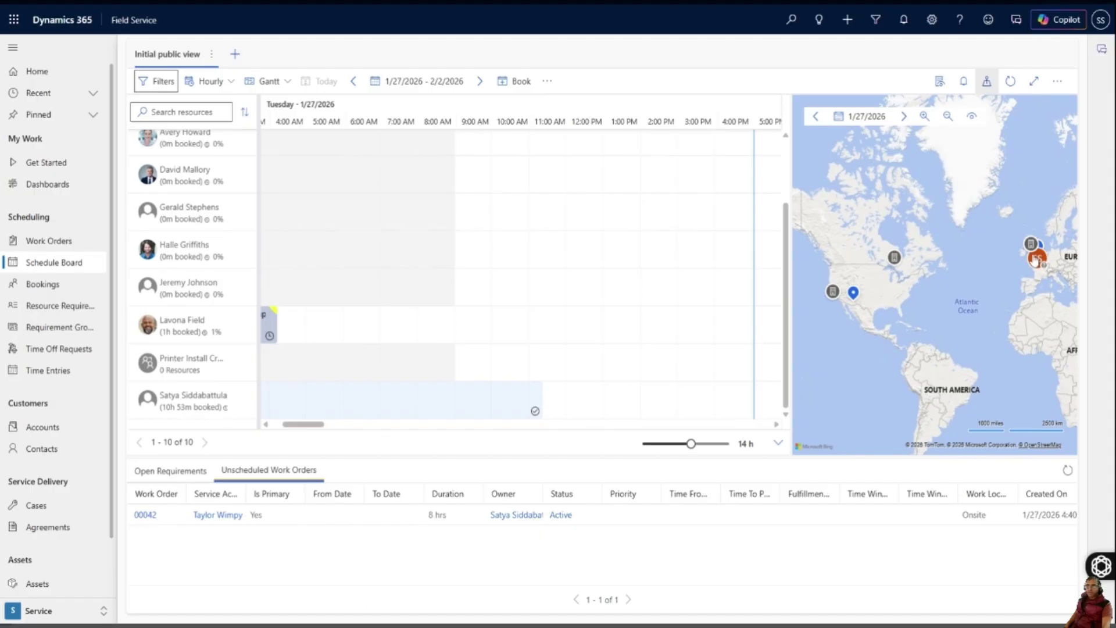
{"action": "mouse_move", "coordinate": [1034, 260]}
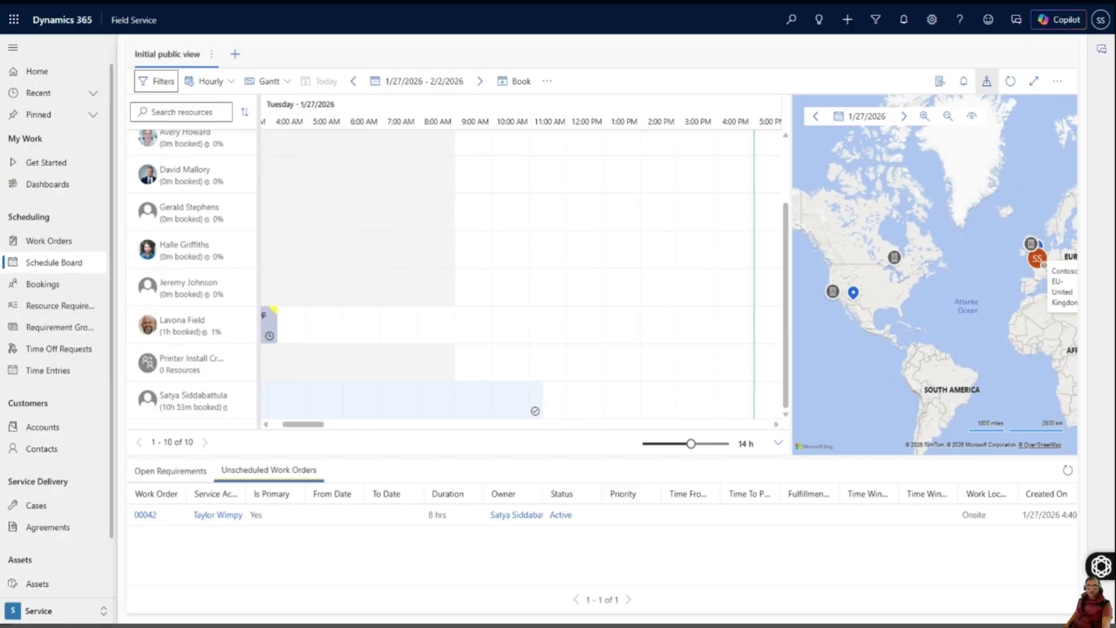
{"action": "scroll", "coordinate": [1034, 288], "scroll_direction": "up", "scroll_amount": 3}
{"action": "left_click_drag", "start_coordinate": [1034, 288], "coordinate": [905, 290]}
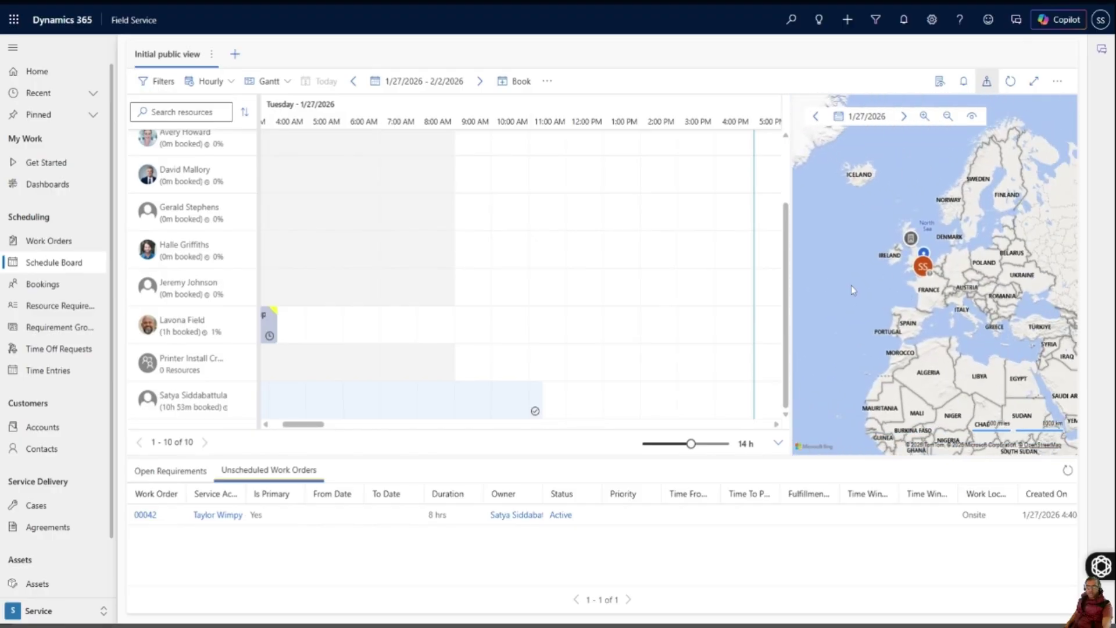
- Select the unscheduled work order and compare its map pin with the resource marker east of London
{"action": "left_click", "coordinate": [177, 516]}
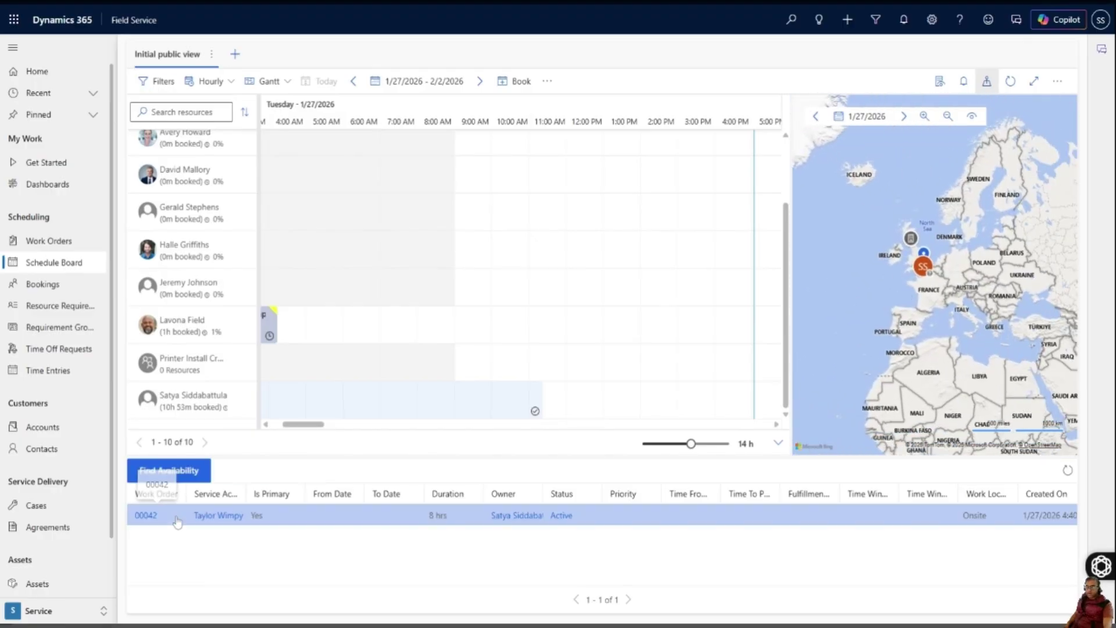
{"action": "scroll", "coordinate": [957, 281], "scroll_direction": "up", "scroll_amount": 2}
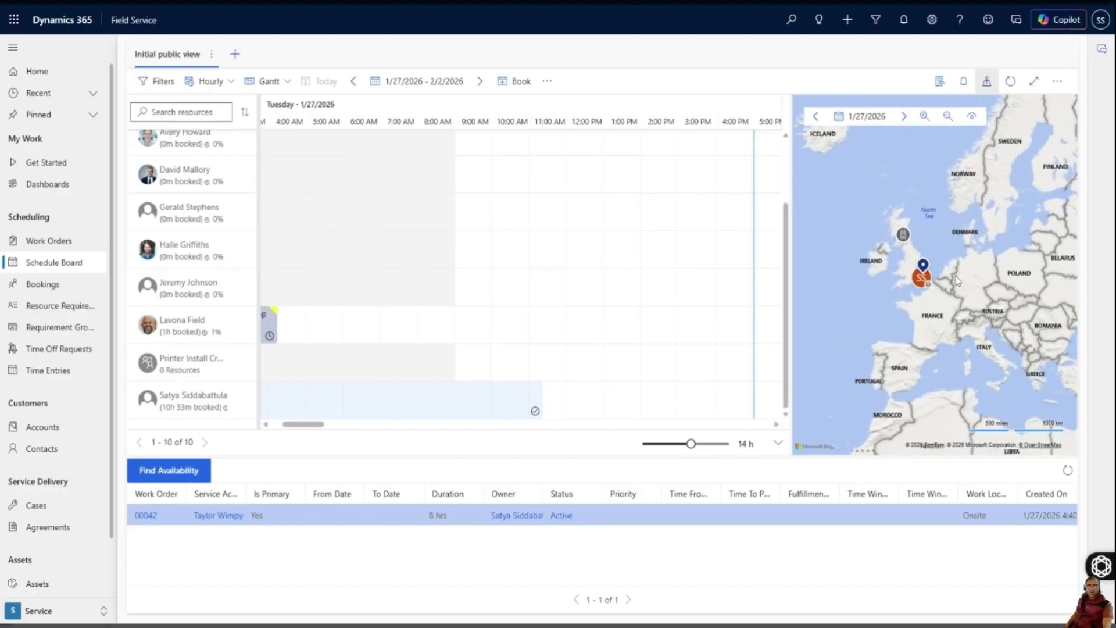
{"action": "scroll", "coordinate": [885, 289], "scroll_direction": "up", "scroll_amount": 3}
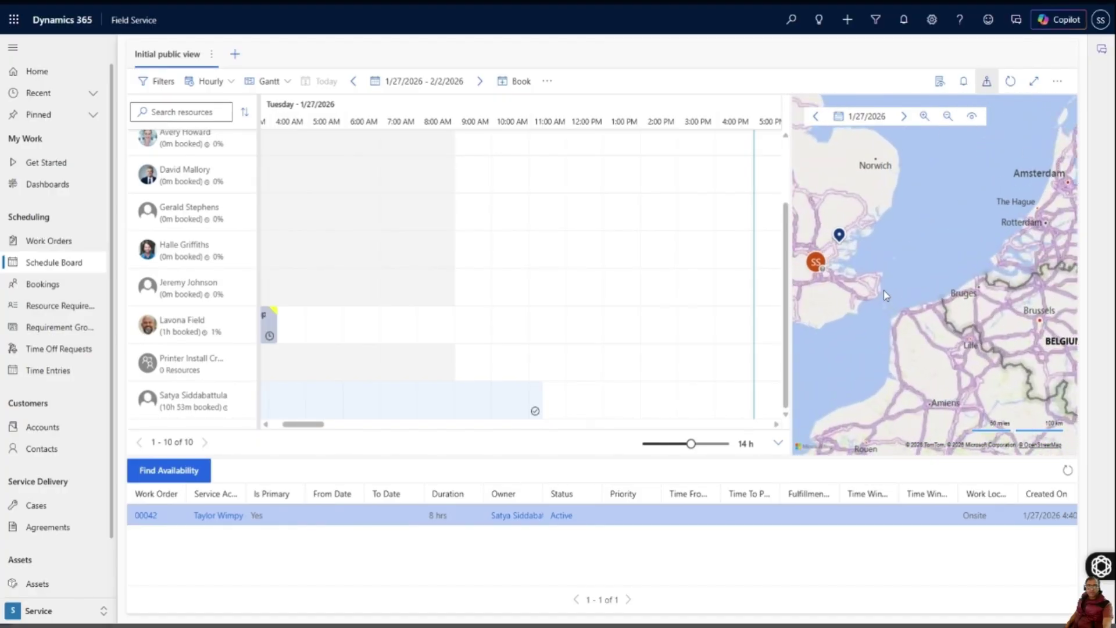
{"action": "scroll", "coordinate": [839, 307], "scroll_direction": "up", "scroll_amount": 3}
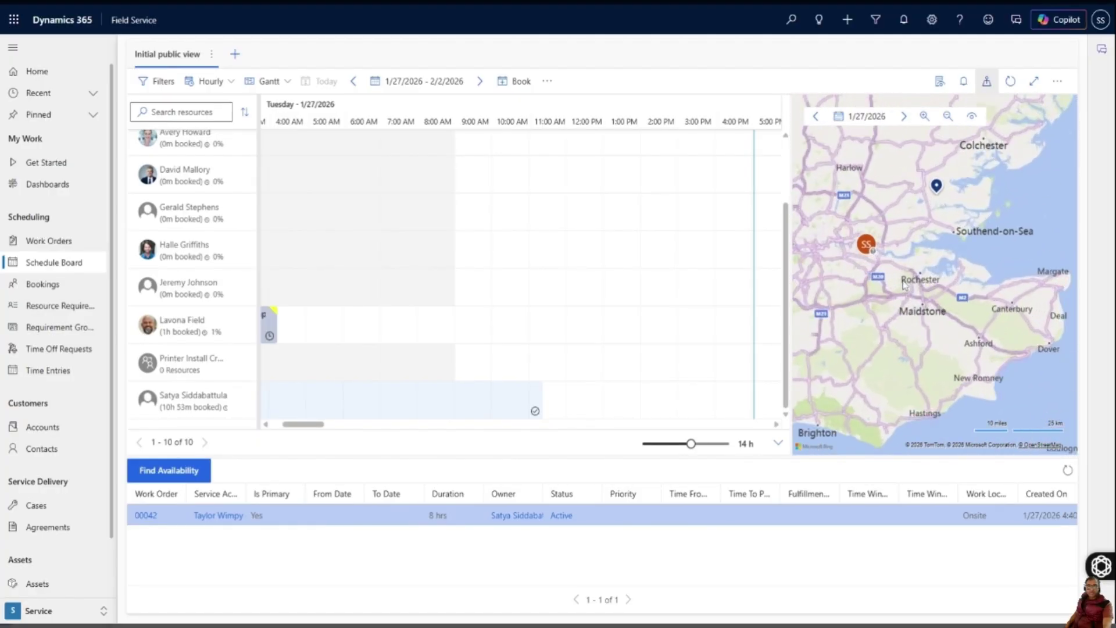
{"action": "scroll", "coordinate": [889, 228], "scroll_direction": "up", "scroll_amount": 4}
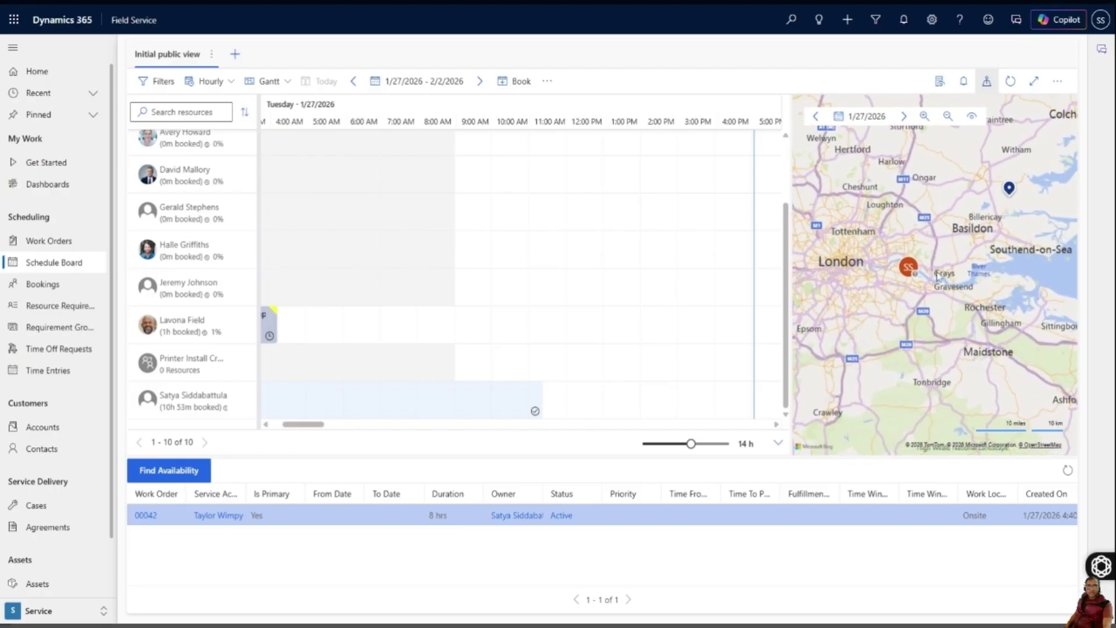
{"action": "scroll", "coordinate": [930, 285], "scroll_direction": "down", "scroll_amount": 4}
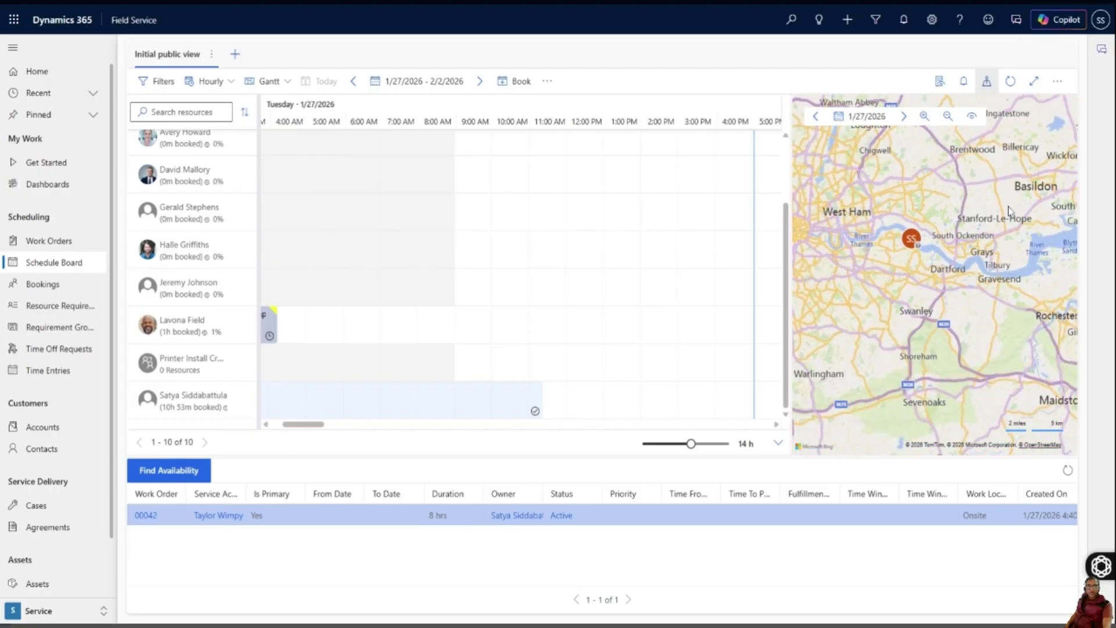
{"action": "scroll", "coordinate": [954, 279], "scroll_direction": "down", "scroll_amount": 5}
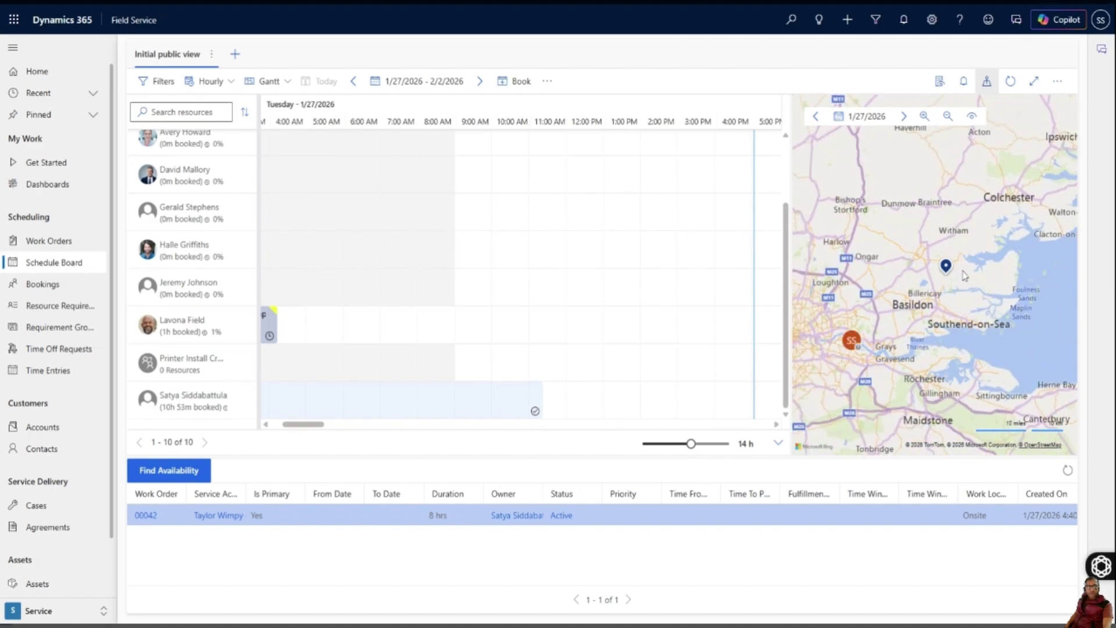
- Examine the selected work order's location on the map in detail, including its surroundings and the nearest resource
{"action": "scroll", "coordinate": [964, 274], "scroll_direction": "up", "scroll_amount": 1}
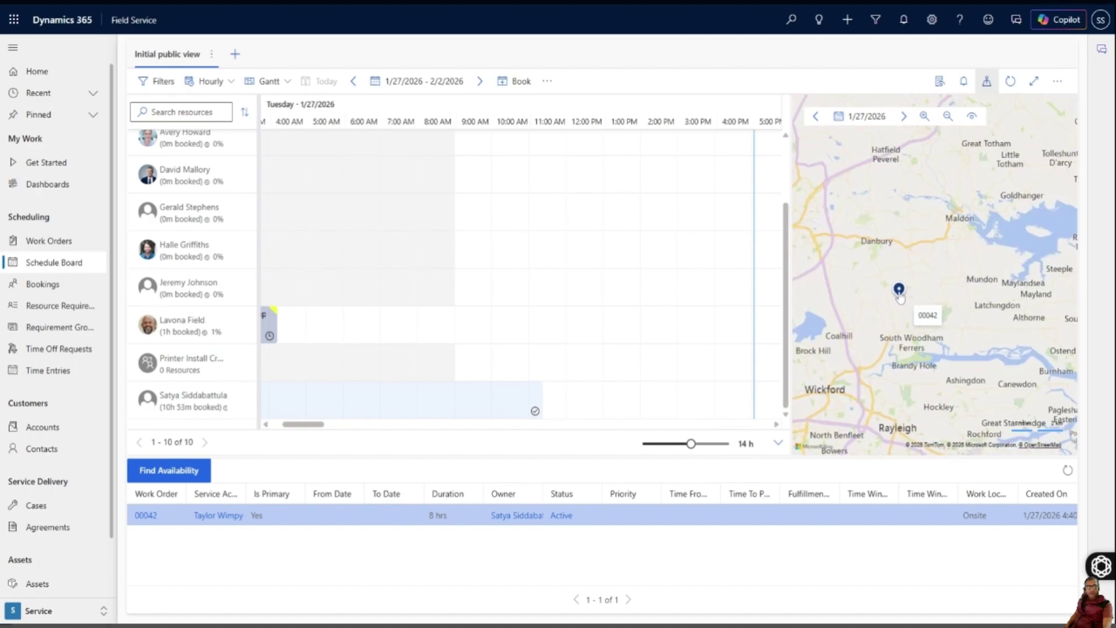
{"action": "scroll", "coordinate": [901, 300], "scroll_direction": "up", "scroll_amount": 5}
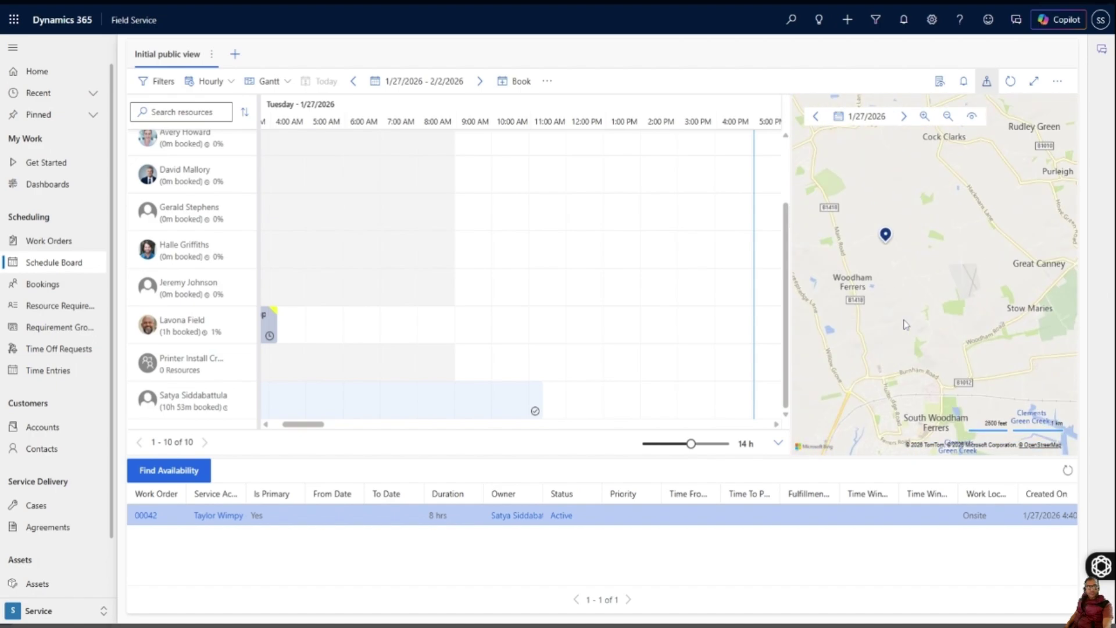
{"action": "scroll", "coordinate": [903, 321], "scroll_direction": "up", "scroll_amount": 3}
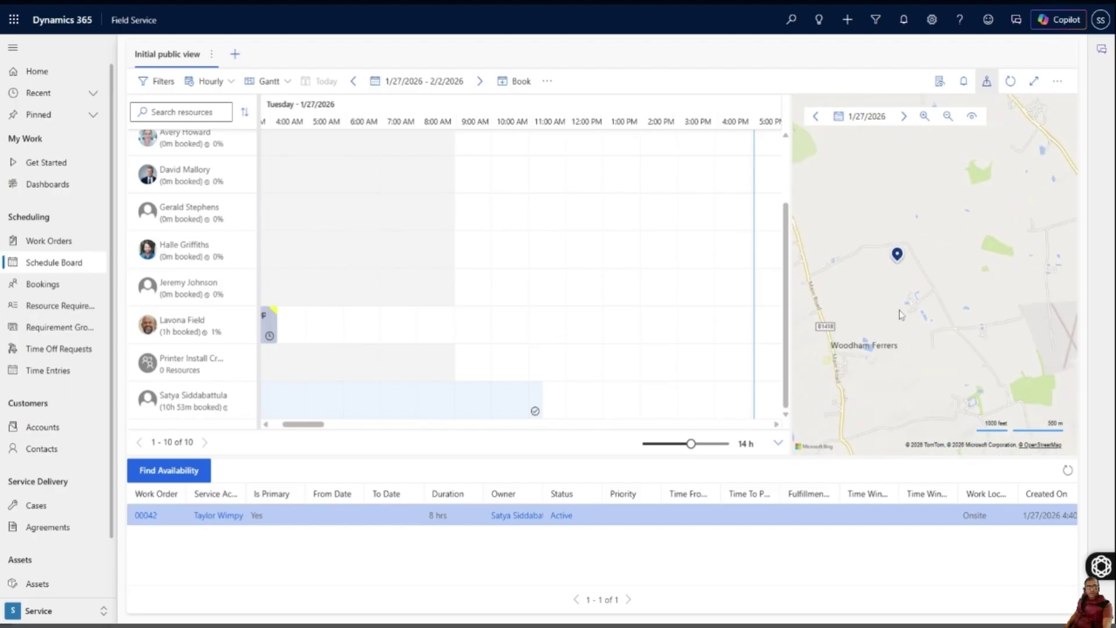
{"action": "scroll", "coordinate": [900, 315], "scroll_direction": "down", "scroll_amount": 2}
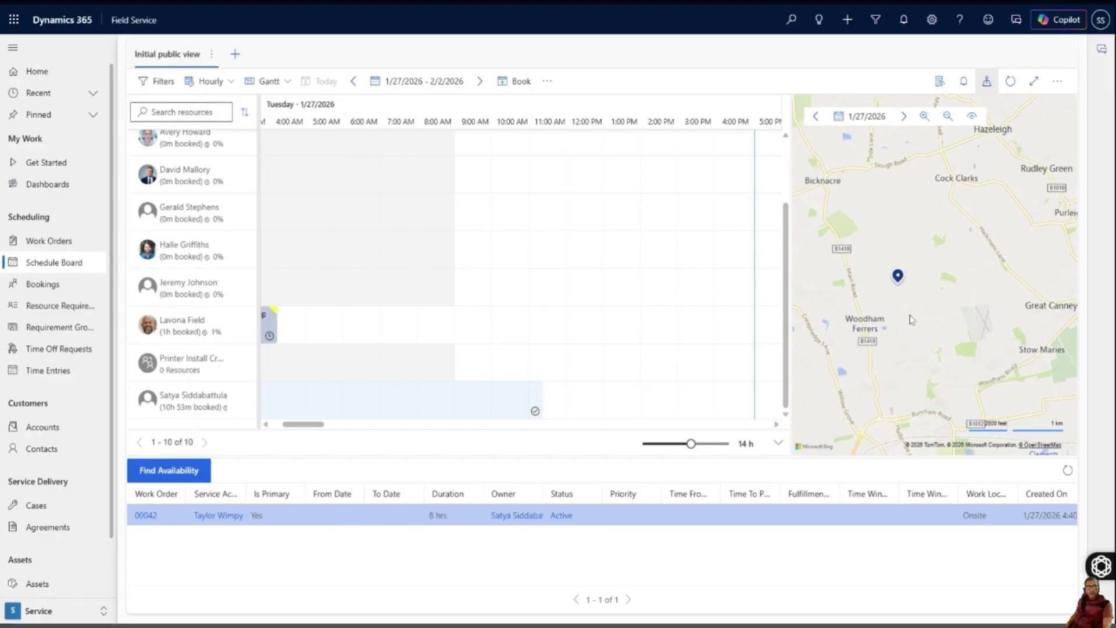
{"action": "scroll", "coordinate": [911, 320], "scroll_direction": "down", "scroll_amount": 2}
{"action": "left_click_drag", "start_coordinate": [911, 319], "coordinate": [1025, 273]}
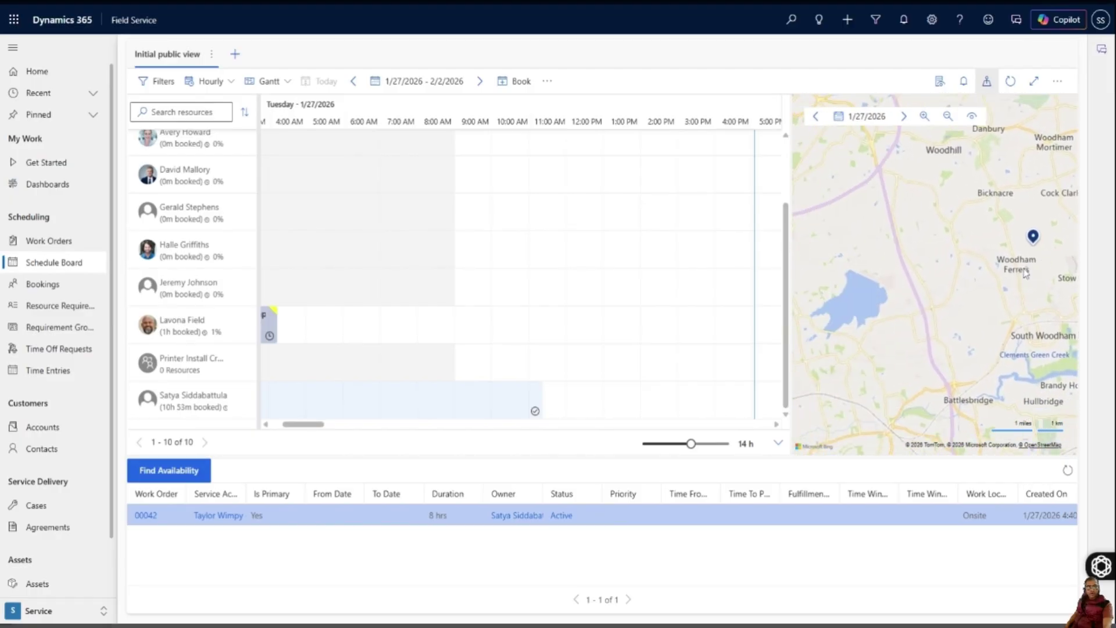
{"action": "mouse_move", "coordinate": [1033, 244]}
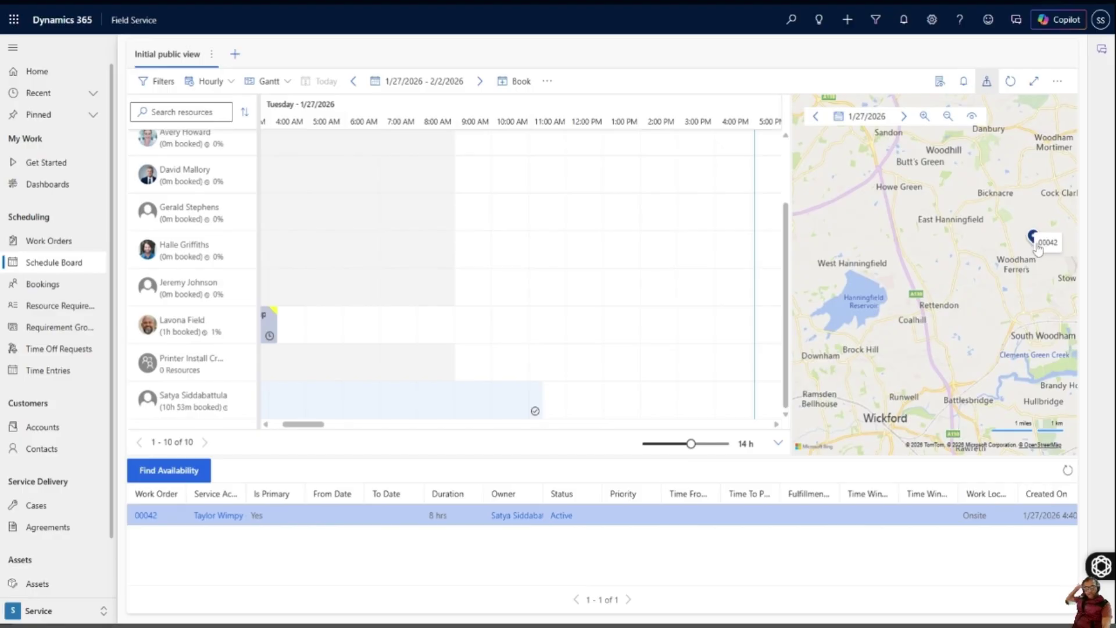
{"action": "scroll", "coordinate": [947, 321], "scroll_direction": "down", "scroll_amount": 5}
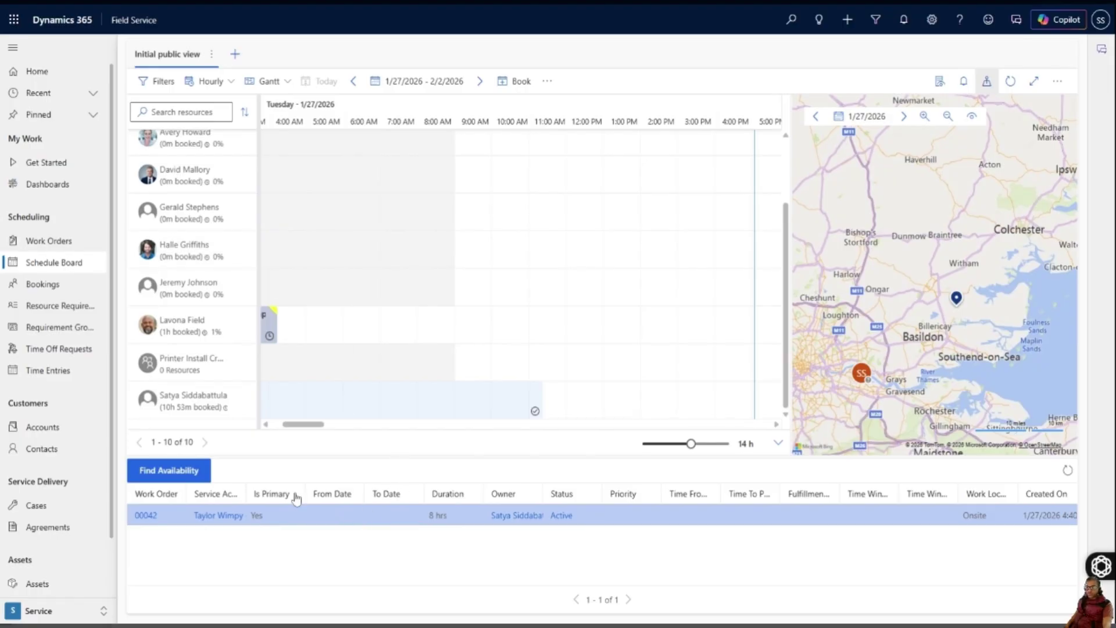
- Schedule the unscheduled work order on the last-listed resource's timeline from 12:00 AM on 1/28/2026 and inspect the new booking
{"action": "left_click_drag", "start_coordinate": [314, 426], "coordinate": [352, 430]}
{"action": "left_click_drag", "start_coordinate": [351, 431], "coordinate": [359, 430]}
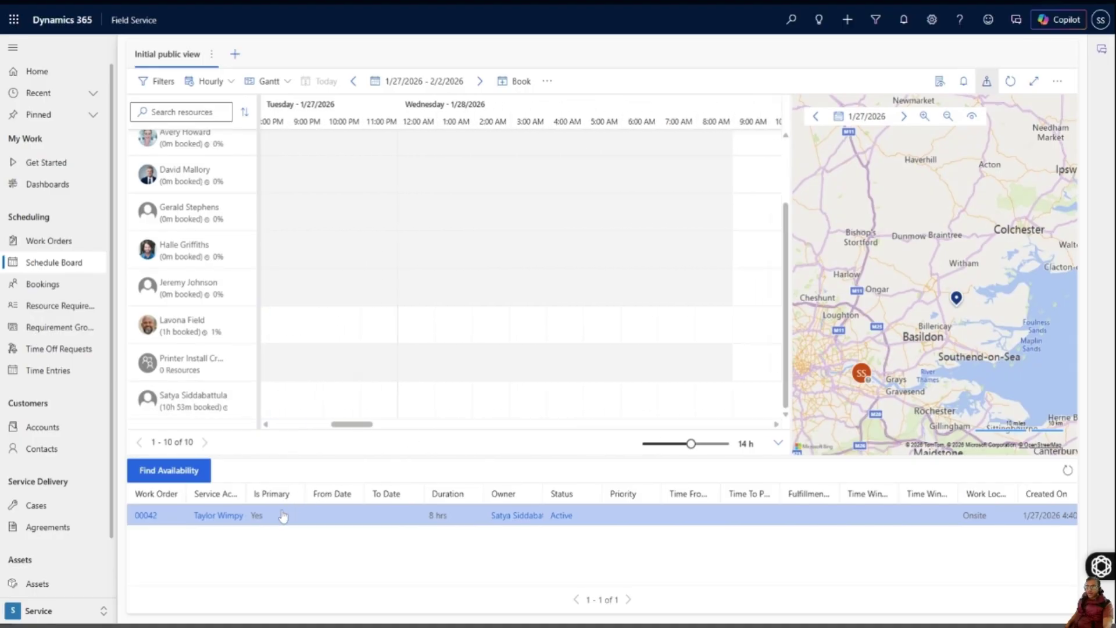
{"action": "left_click_drag", "start_coordinate": [279, 515], "coordinate": [407, 414]}
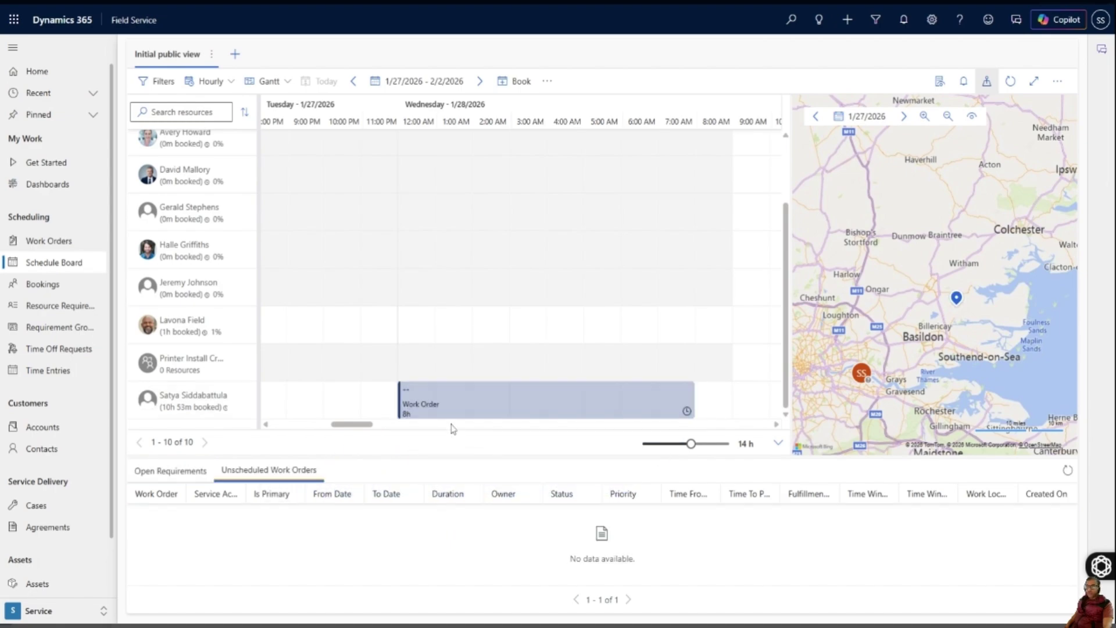
{"action": "mouse_move", "coordinate": [494, 410]}
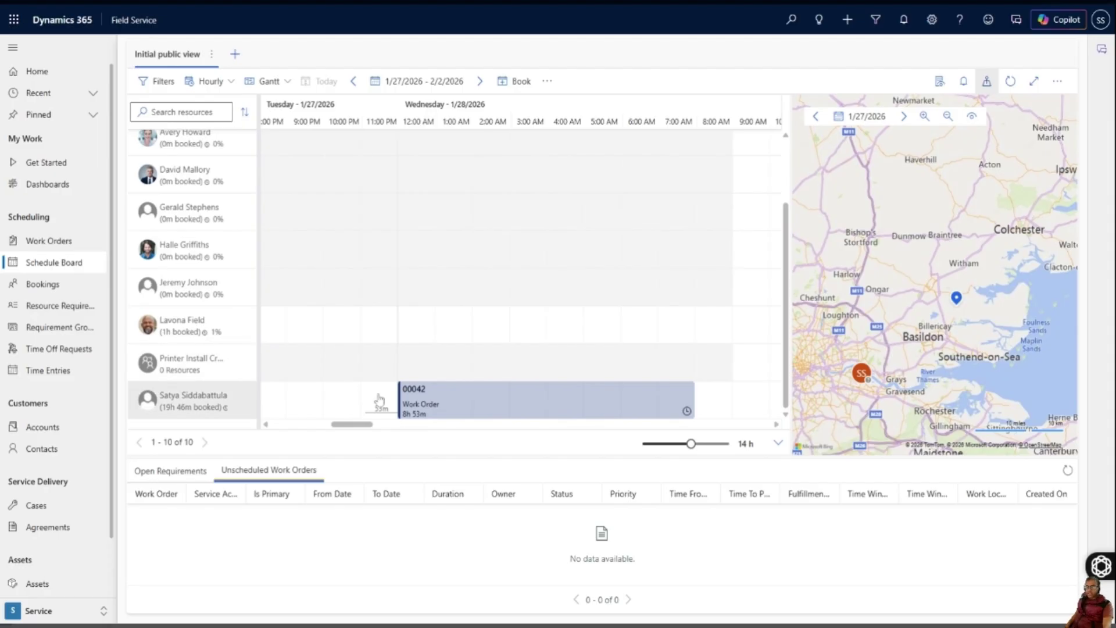
{"action": "mouse_move", "coordinate": [461, 402]}
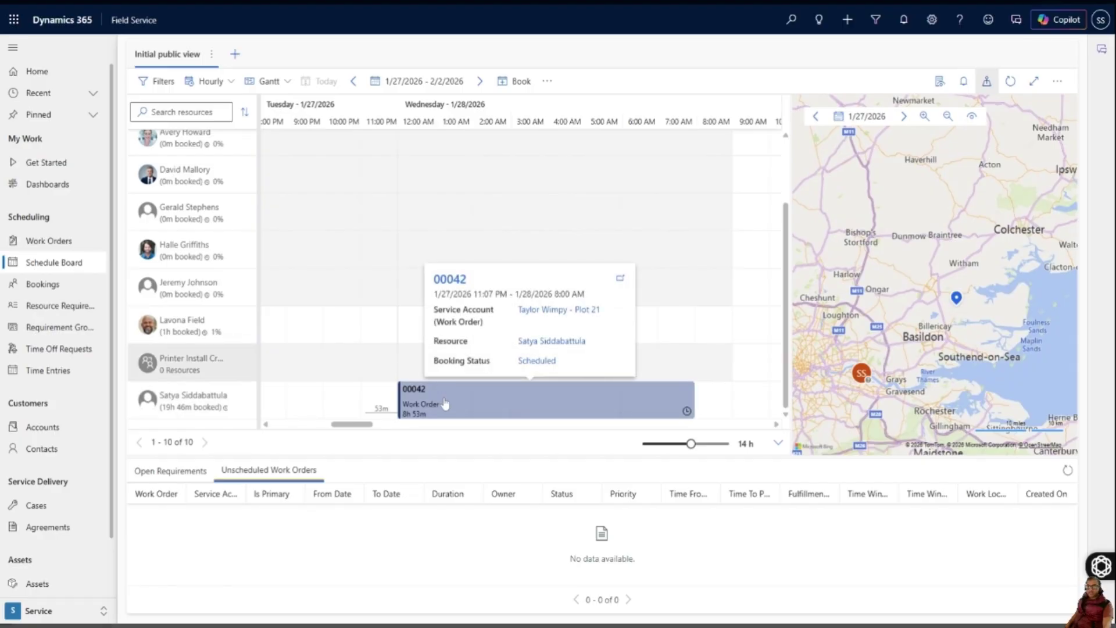
{"action": "left_click", "coordinate": [459, 279]}
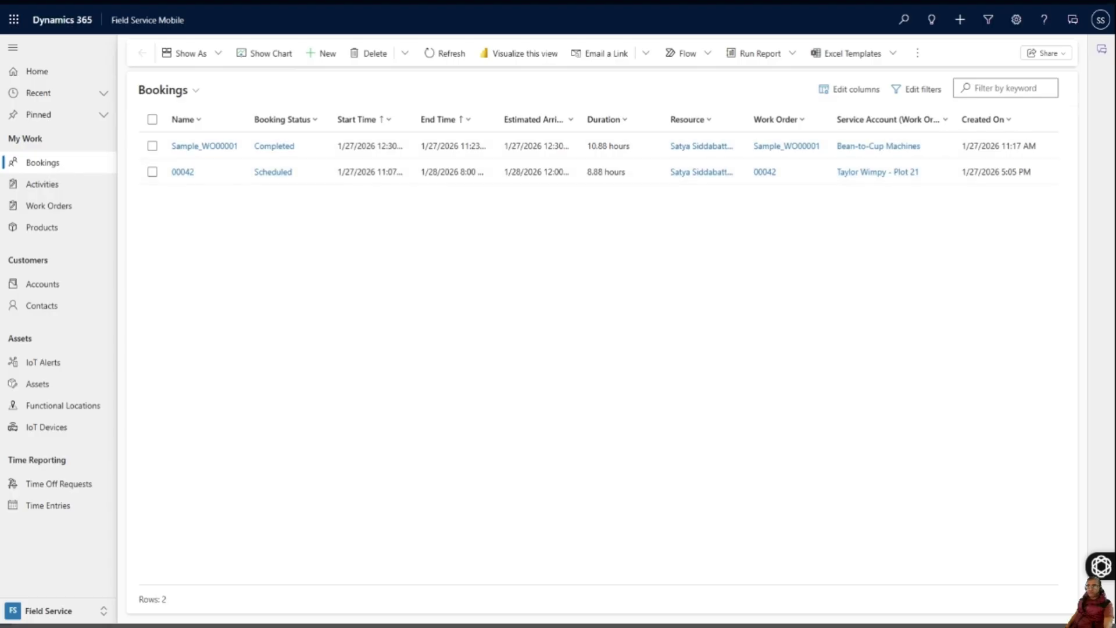
- Open the scheduled booking in Field Service Mobile and review its customer details, notes, service tasks, services and products
{"action": "left_click", "coordinate": [182, 172]}
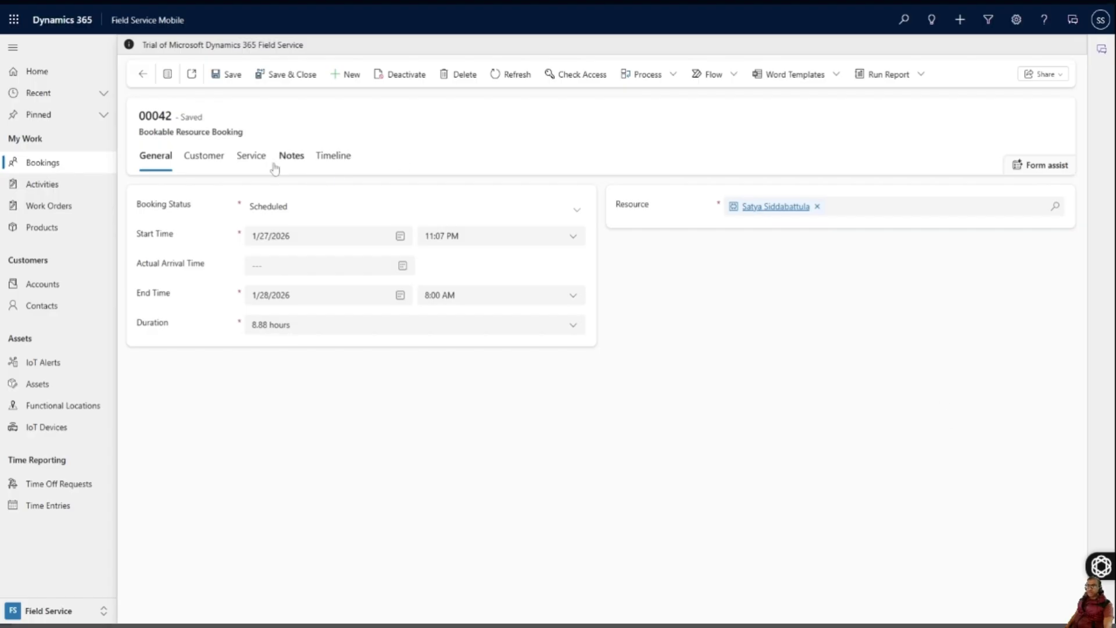
{"action": "left_click", "coordinate": [207, 141]}
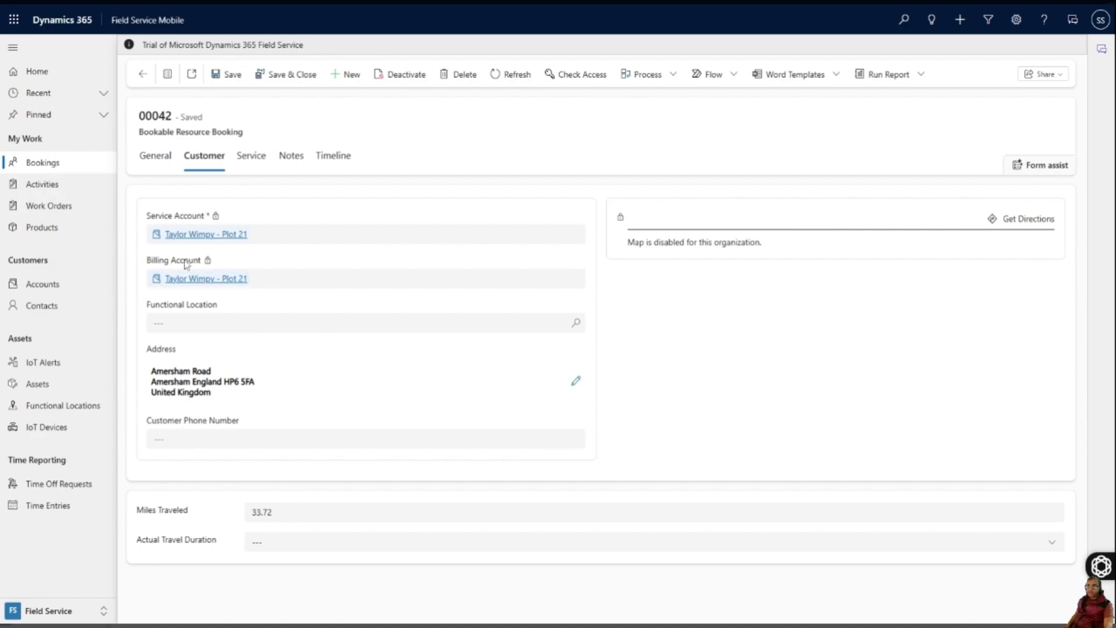
{"action": "left_click", "coordinate": [252, 166]}
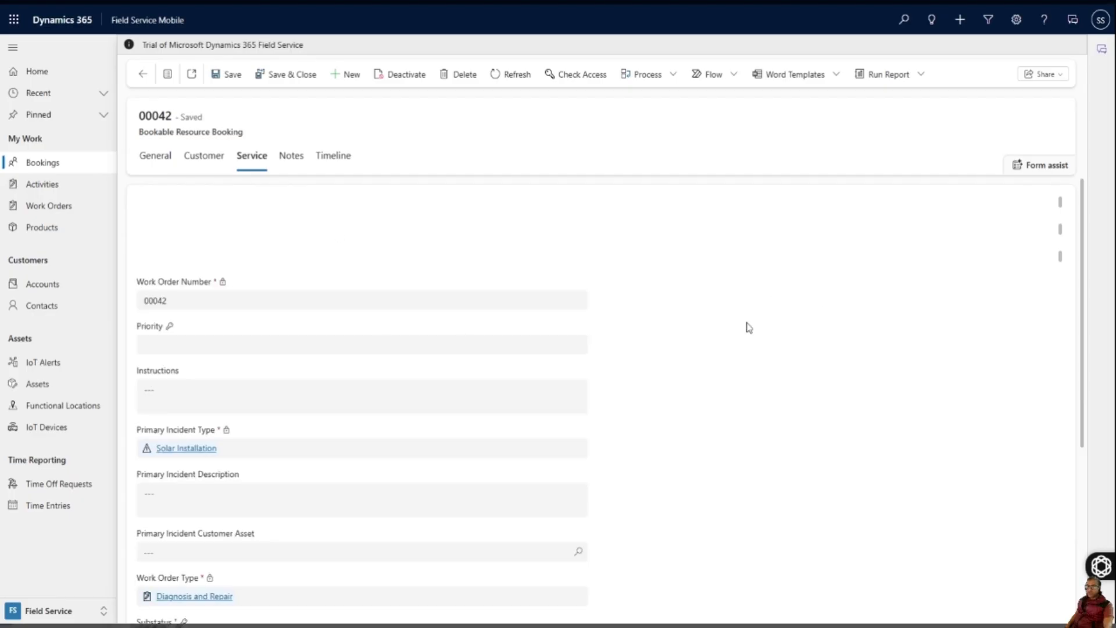
{"action": "scroll", "coordinate": [692, 354], "scroll_direction": "down", "scroll_amount": 4}
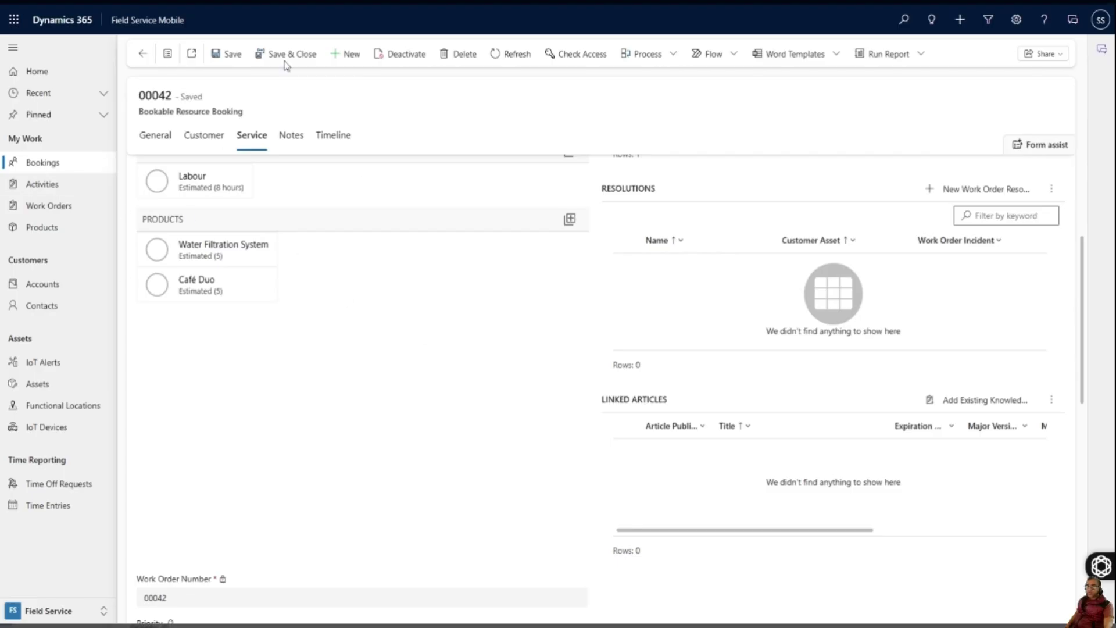
{"action": "left_click", "coordinate": [292, 144]}
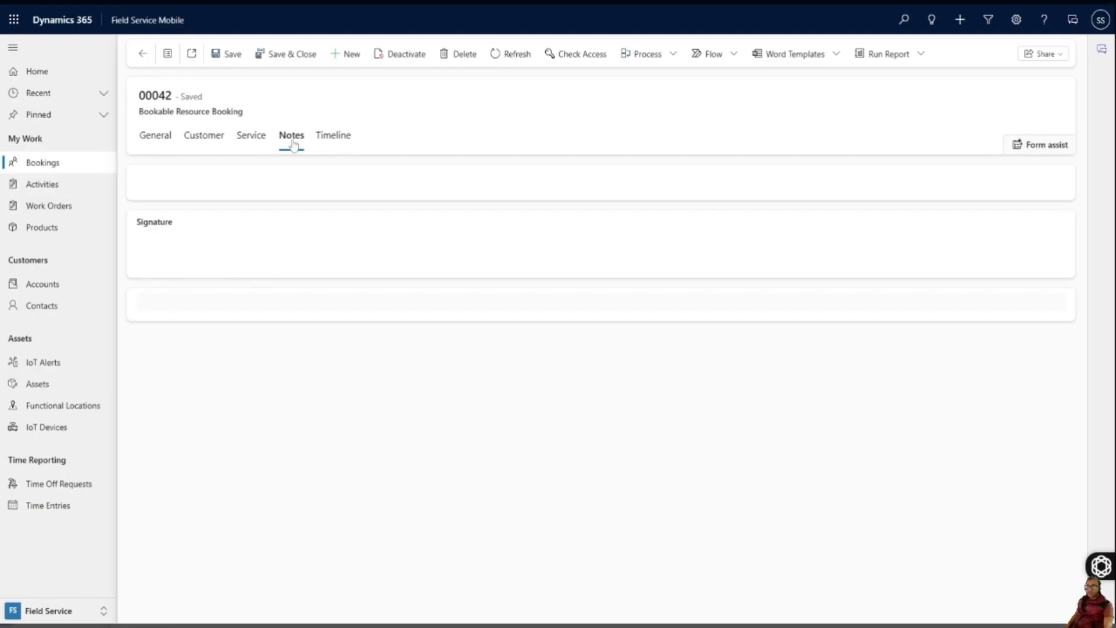
{"action": "left_click", "coordinate": [250, 140]}
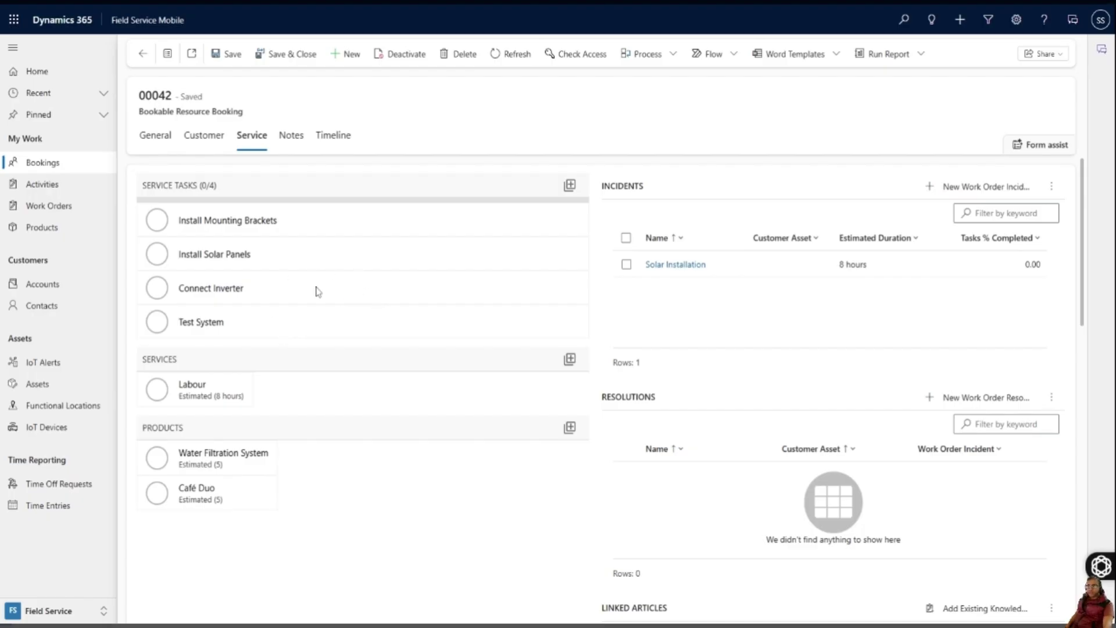
- Set the booking status to Traveling, change it to Arrived and save the booking
{"action": "left_click", "coordinate": [161, 142]}
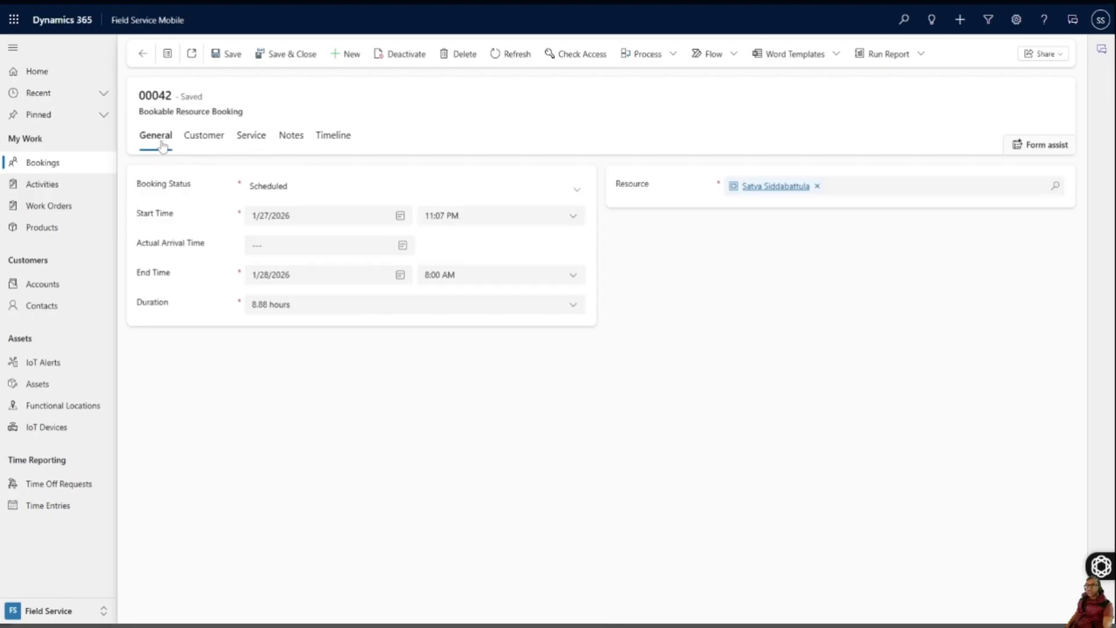
{"action": "left_click", "coordinate": [292, 191]}
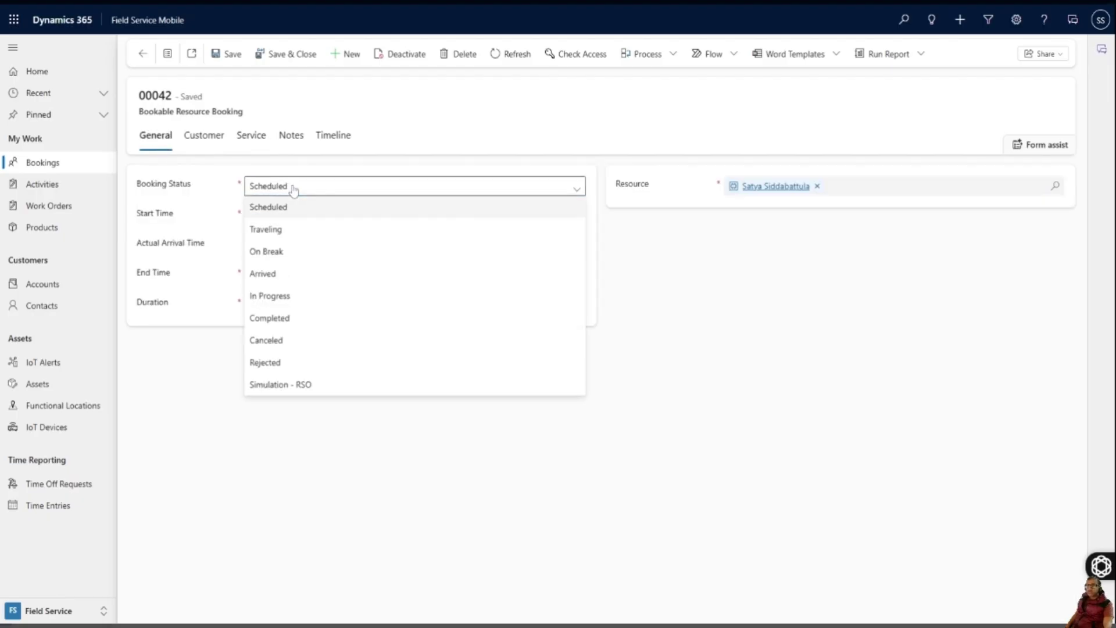
{"action": "left_click", "coordinate": [279, 235]}
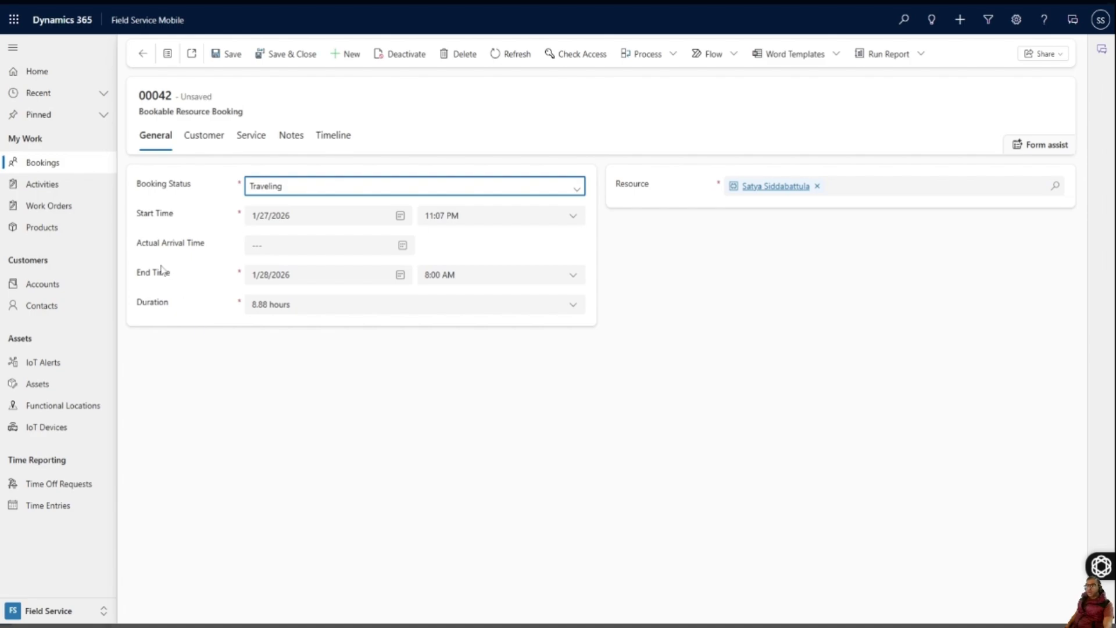
{"action": "left_click", "coordinate": [276, 185]}
{"action": "left_click", "coordinate": [268, 276]}
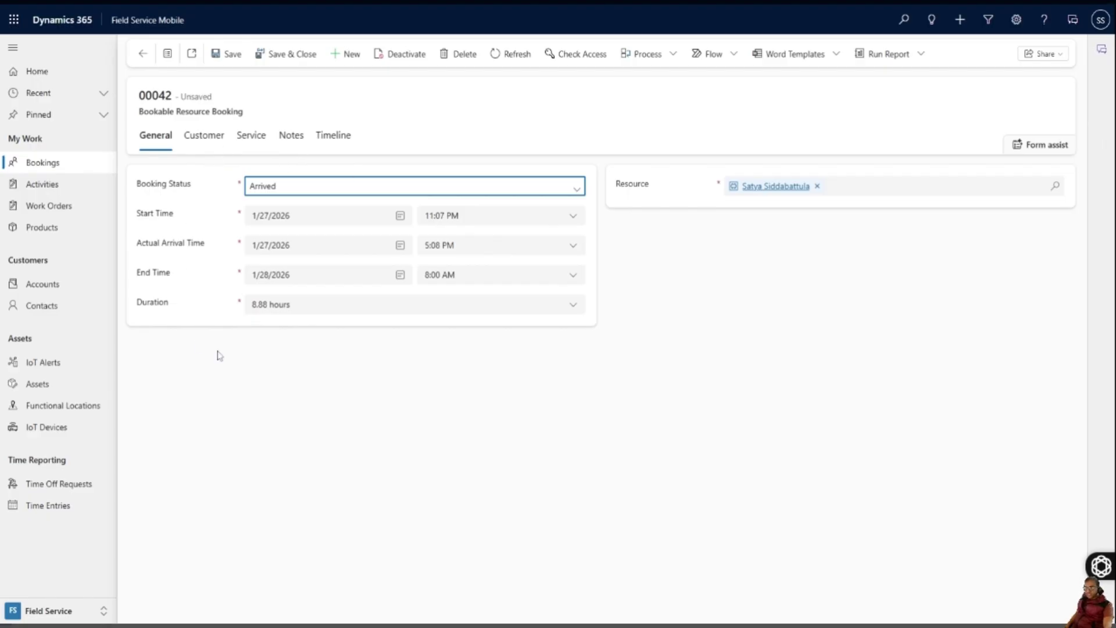
{"action": "left_click", "coordinate": [230, 54]}
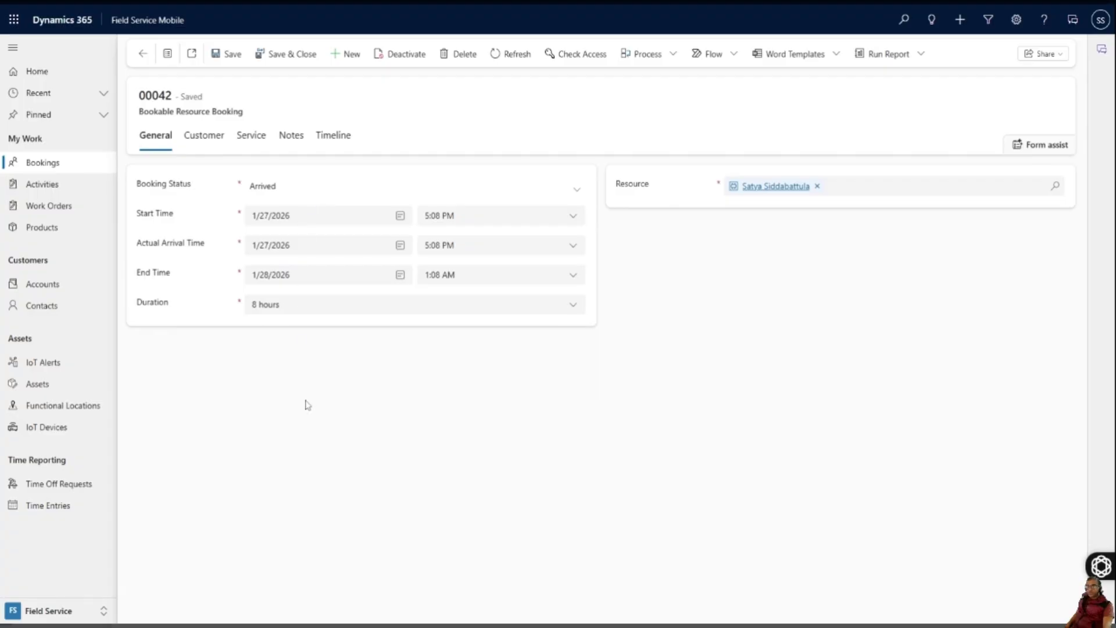
- Switch to the Field Service app, dismiss the What's new message and open the schedule board
{"action": "left_click", "coordinate": [139, 23]}
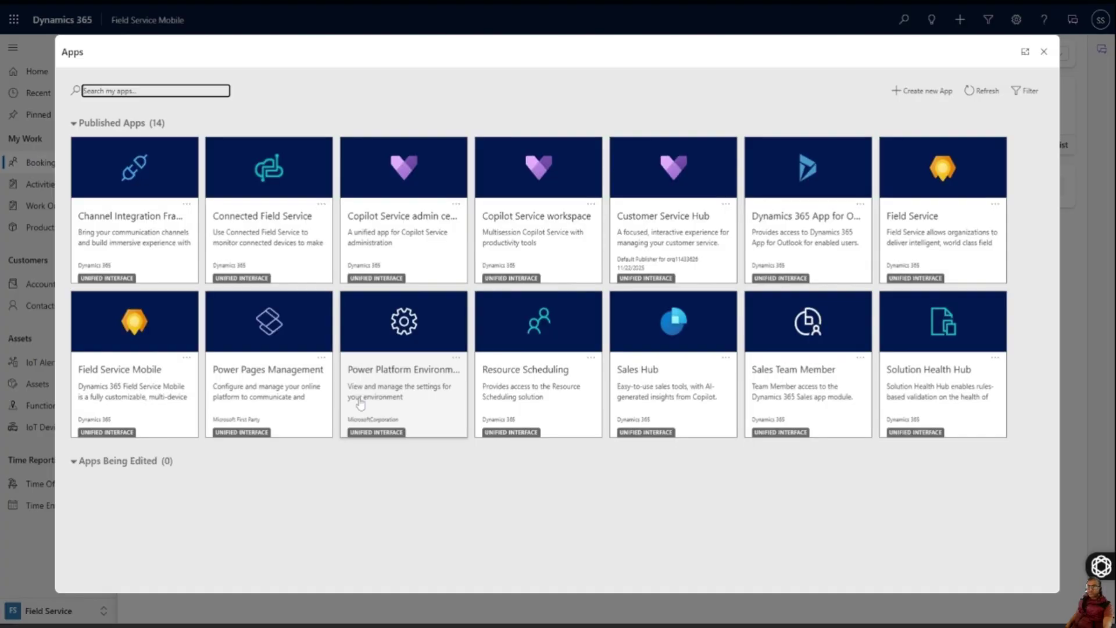
{"action": "left_click", "coordinate": [921, 216]}
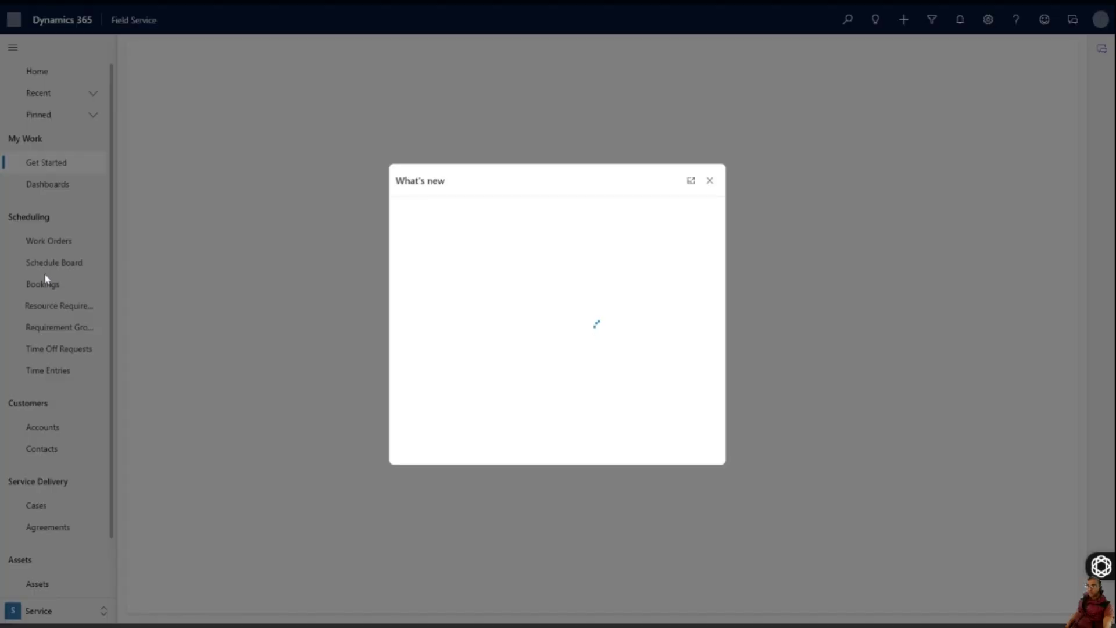
{"action": "left_click", "coordinate": [710, 181]}
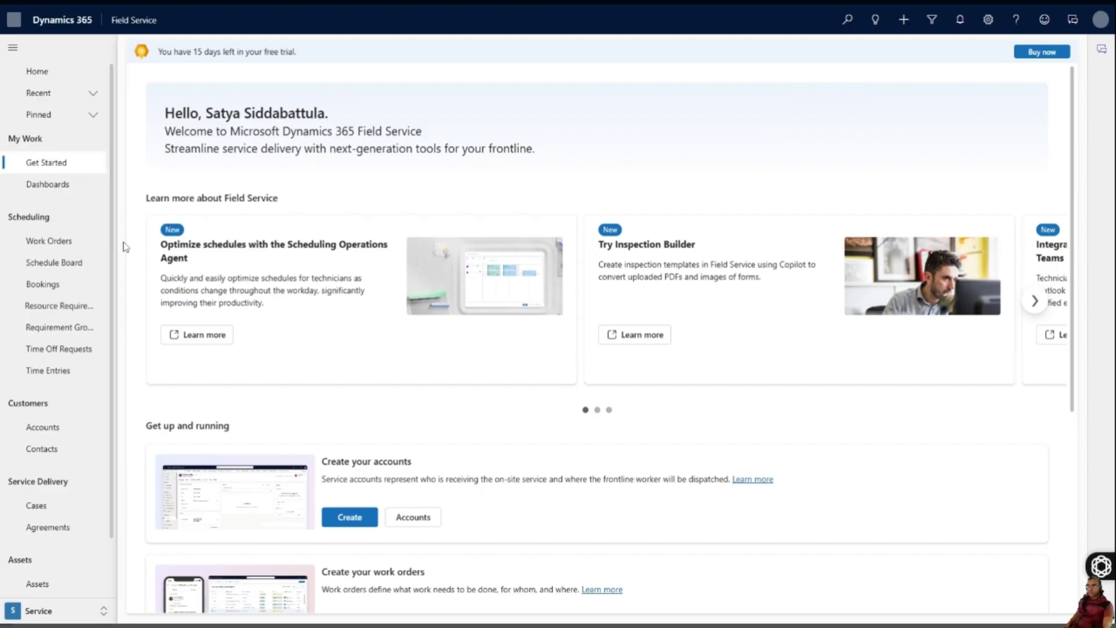
{"action": "left_click", "coordinate": [46, 264]}
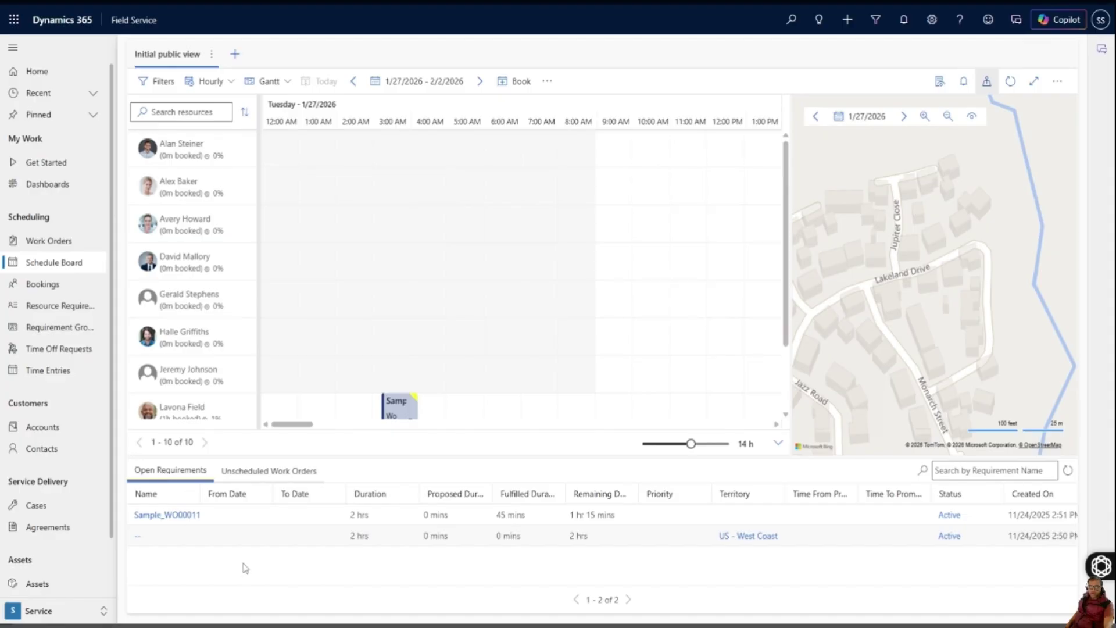
- Check the unscheduled work orders and examine the arrived booking on the last-listed resource's evening timeline for 1/27/2026
{"action": "left_click", "coordinate": [281, 475]}
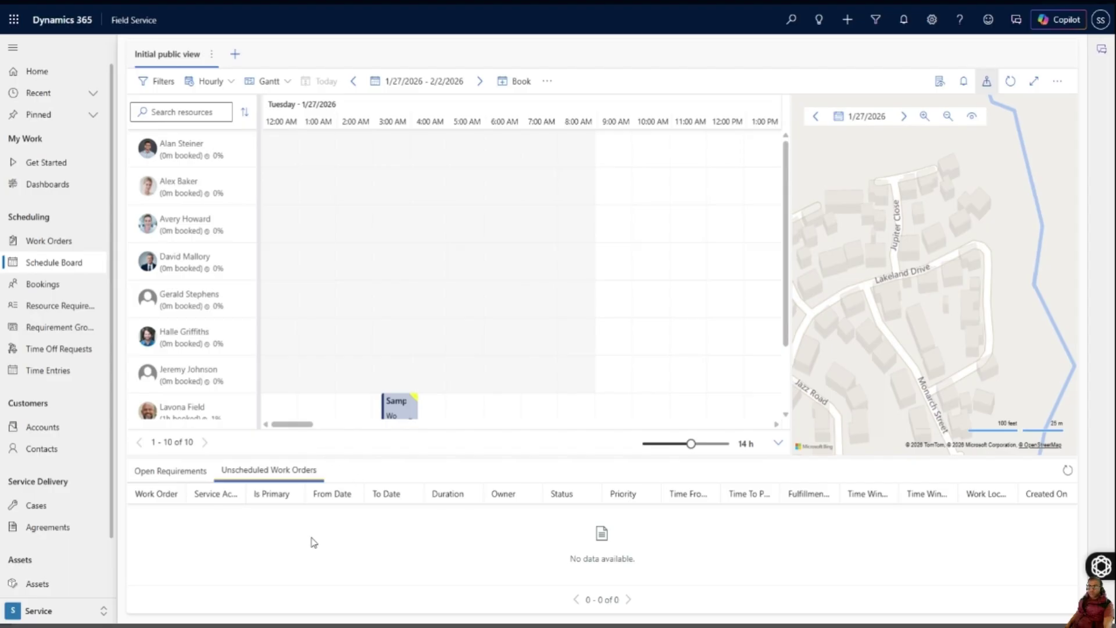
{"action": "scroll", "coordinate": [239, 386], "scroll_direction": "down", "scroll_amount": 3}
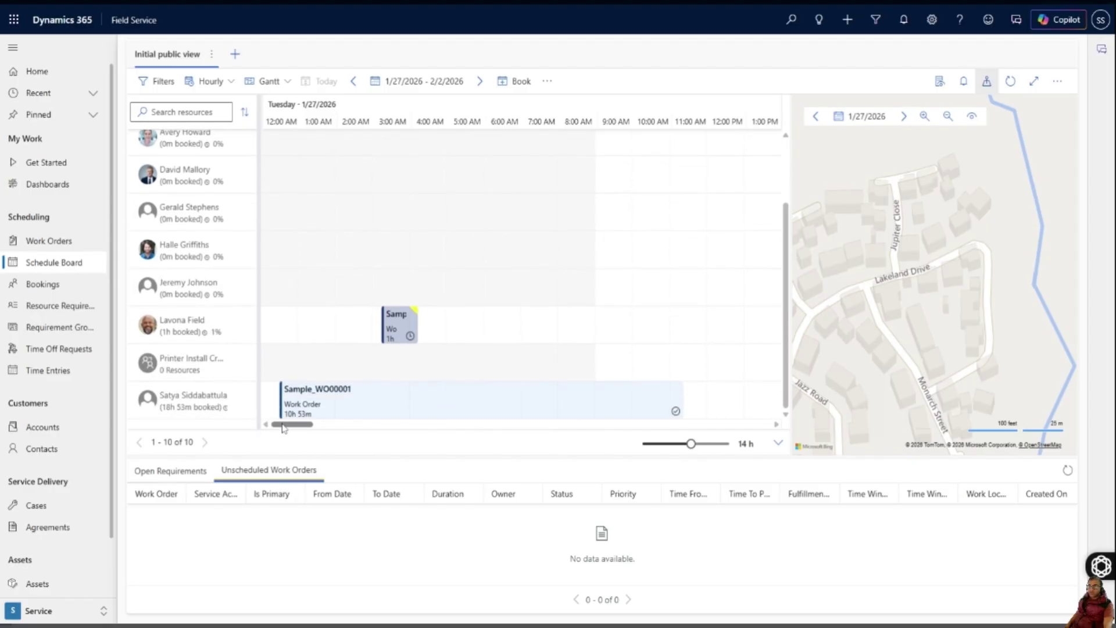
{"action": "left_click_drag", "start_coordinate": [283, 427], "coordinate": [323, 424]}
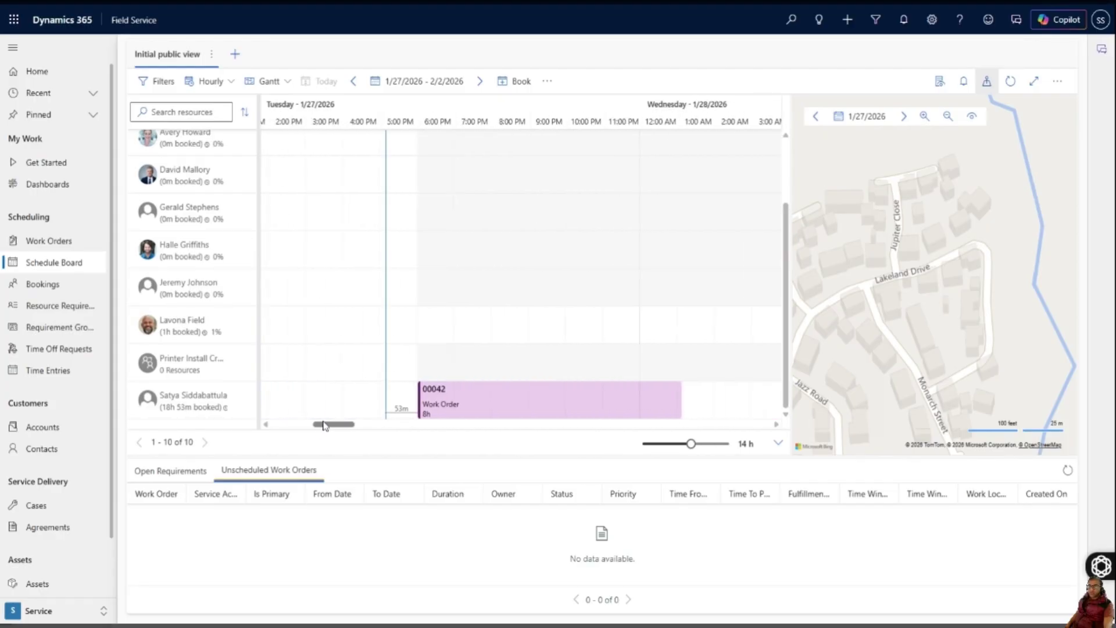
{"action": "left_click", "coordinate": [483, 403]}
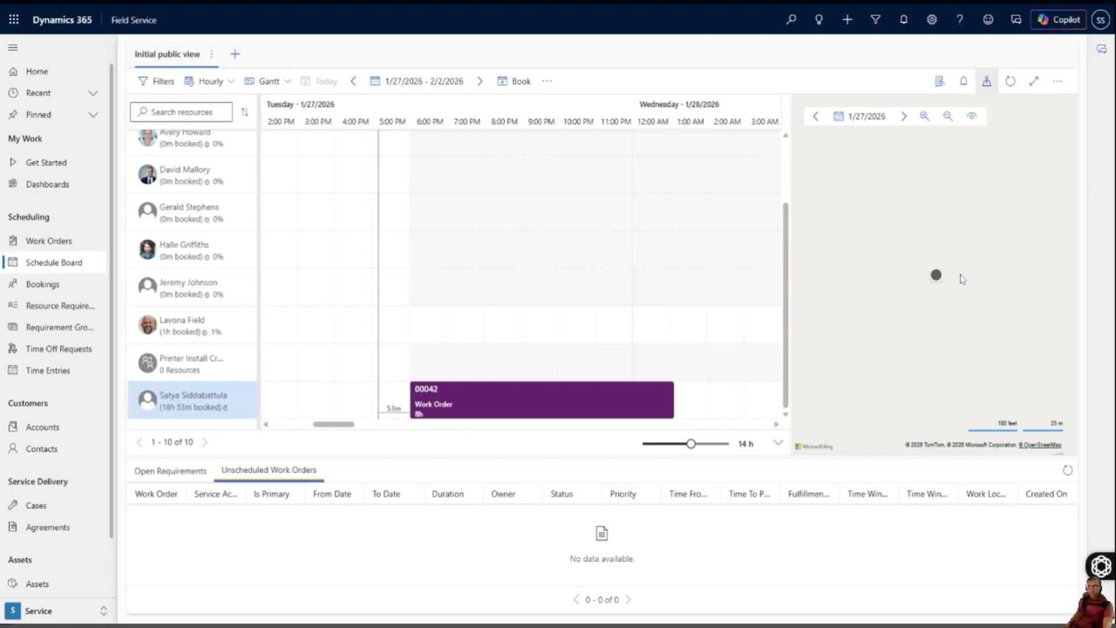
{"action": "mouse_move", "coordinate": [440, 400]}
- Switch to the Field Service Mobile app and open the booking with the Arrived status
{"action": "left_click", "coordinate": [138, 20]}
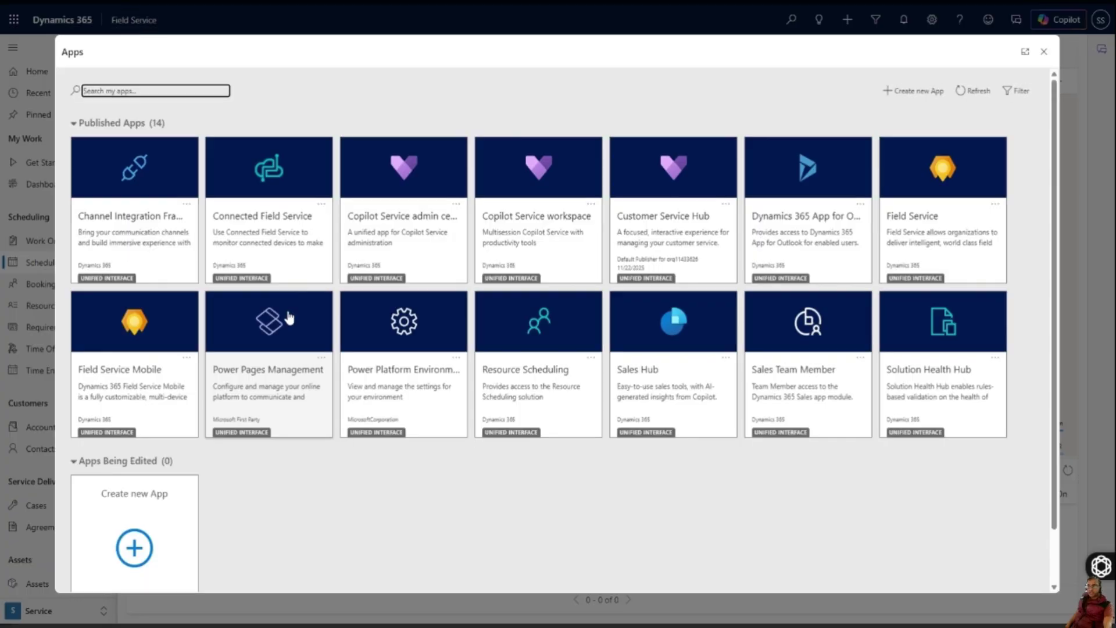
{"action": "left_click", "coordinate": [138, 378]}
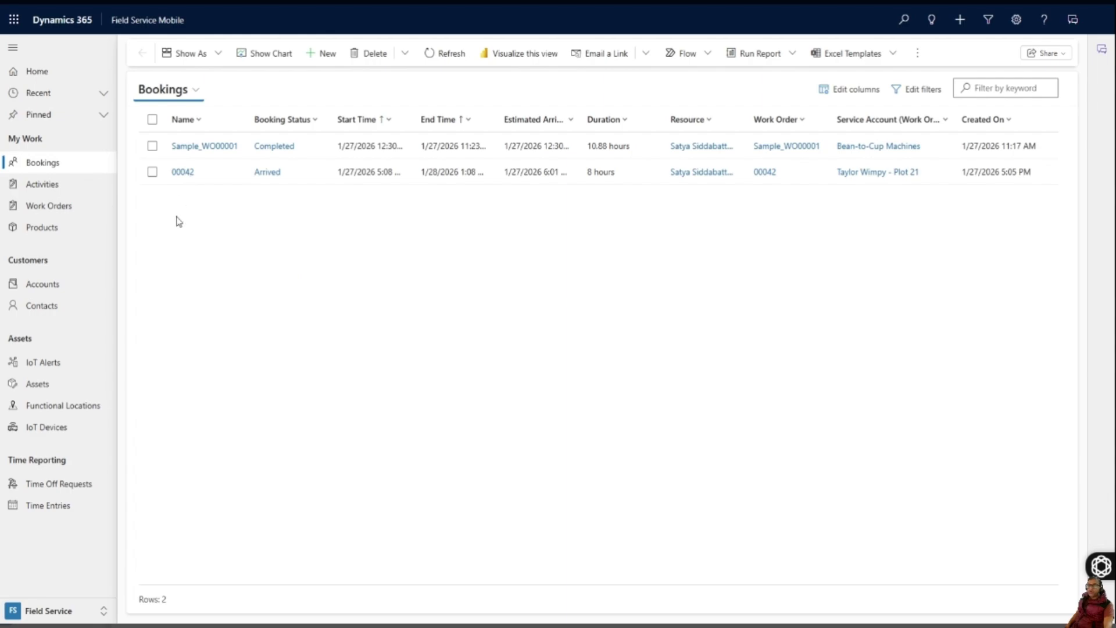
{"action": "left_click", "coordinate": [184, 173]}
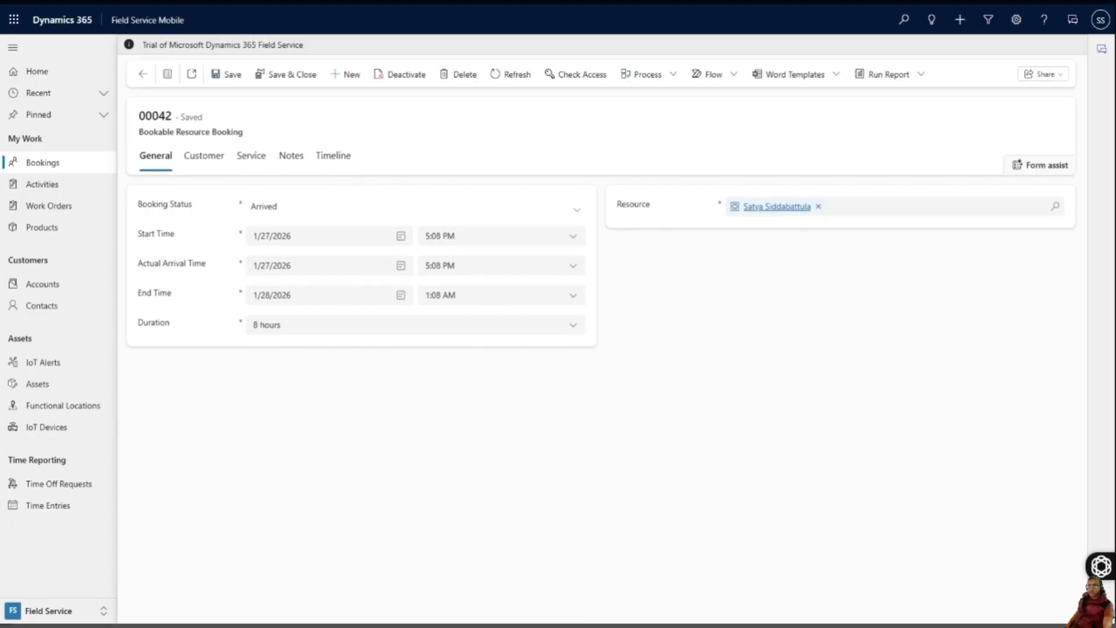
{"action": "left_click", "coordinate": [402, 237]}
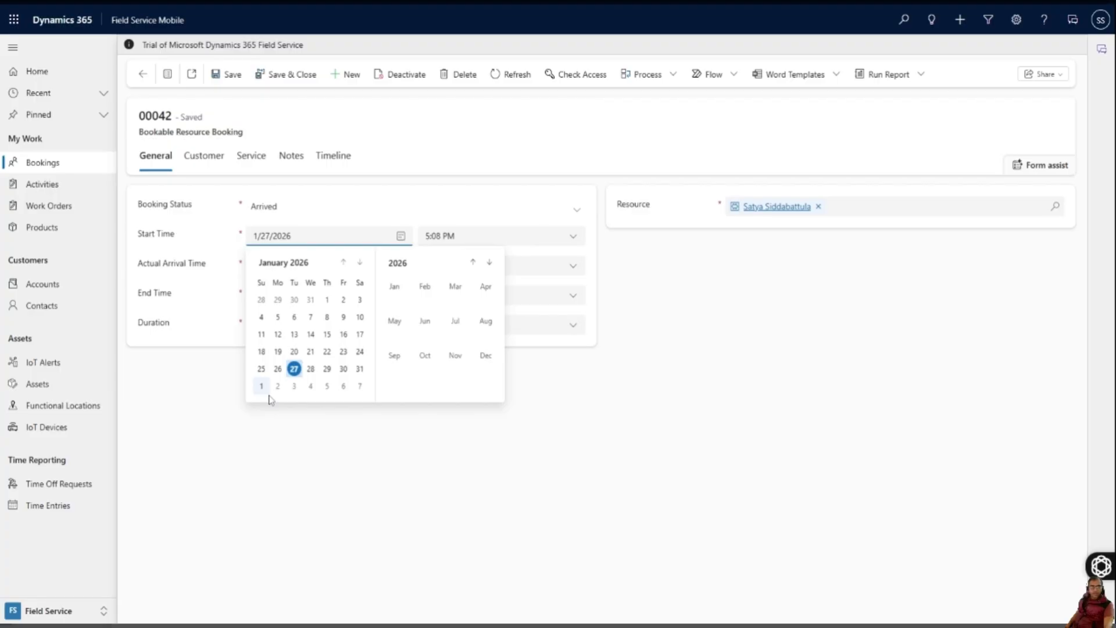
{"action": "left_click", "coordinate": [381, 194]}
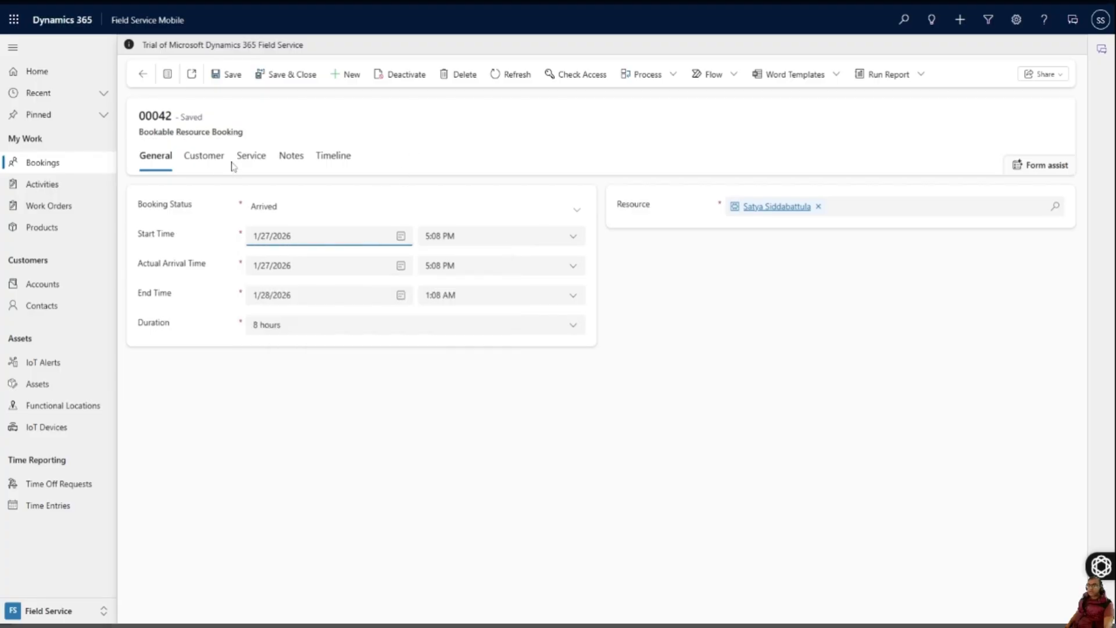
- Mark the booking's service tasks Install Mounting Brackets, Install Solar Panels, Connect Inverter and Test System as completed
{"action": "left_click", "coordinate": [200, 163]}
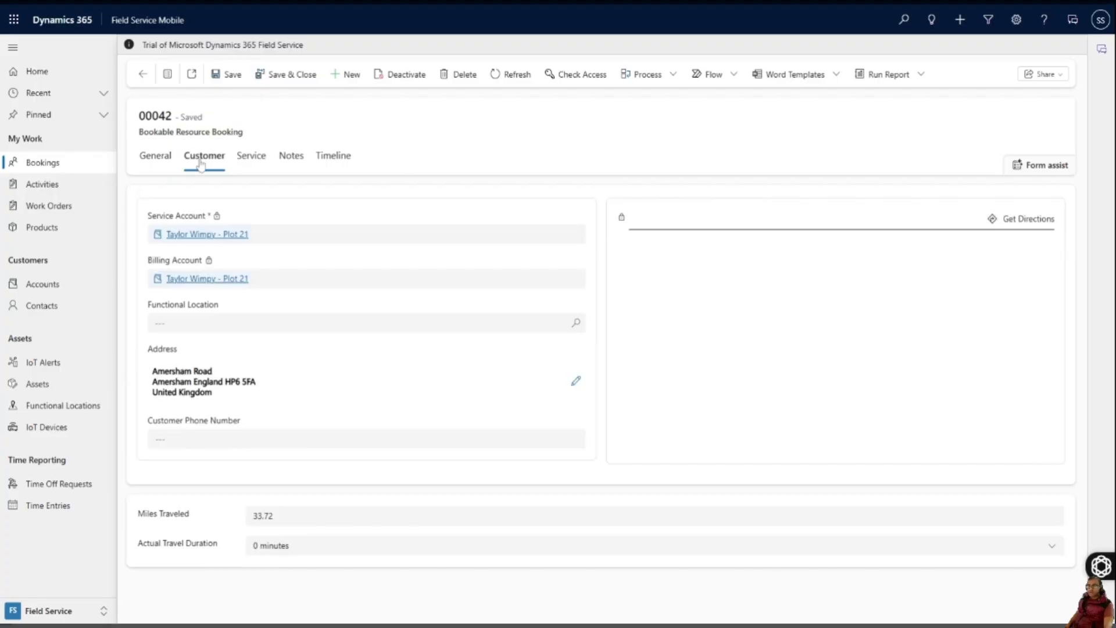
{"action": "left_click", "coordinate": [251, 165]}
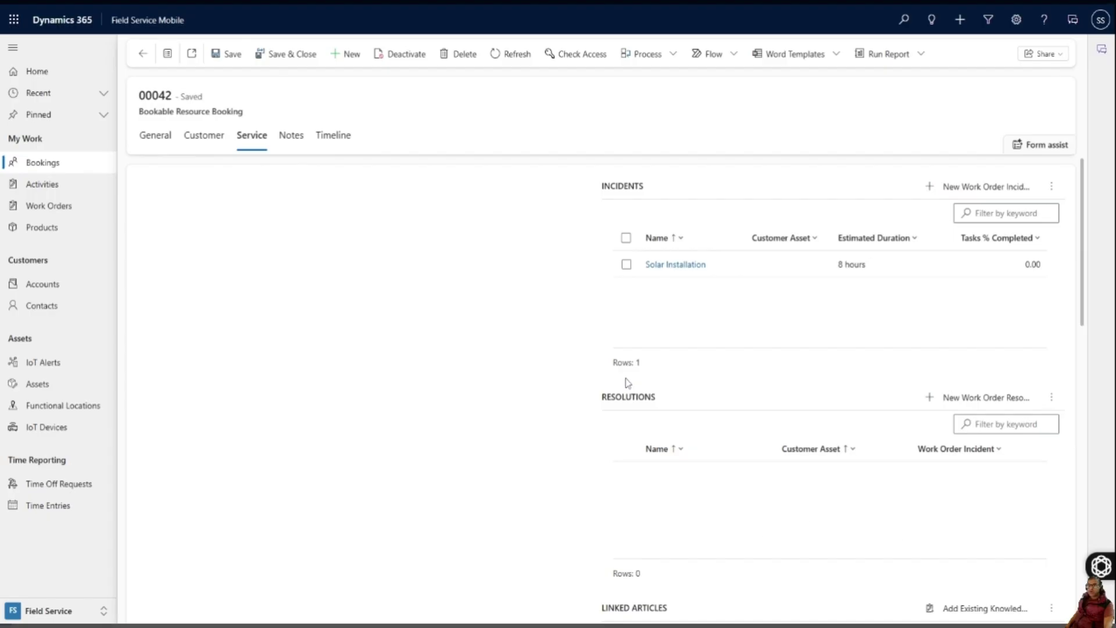
{"action": "left_click", "coordinate": [157, 221]}
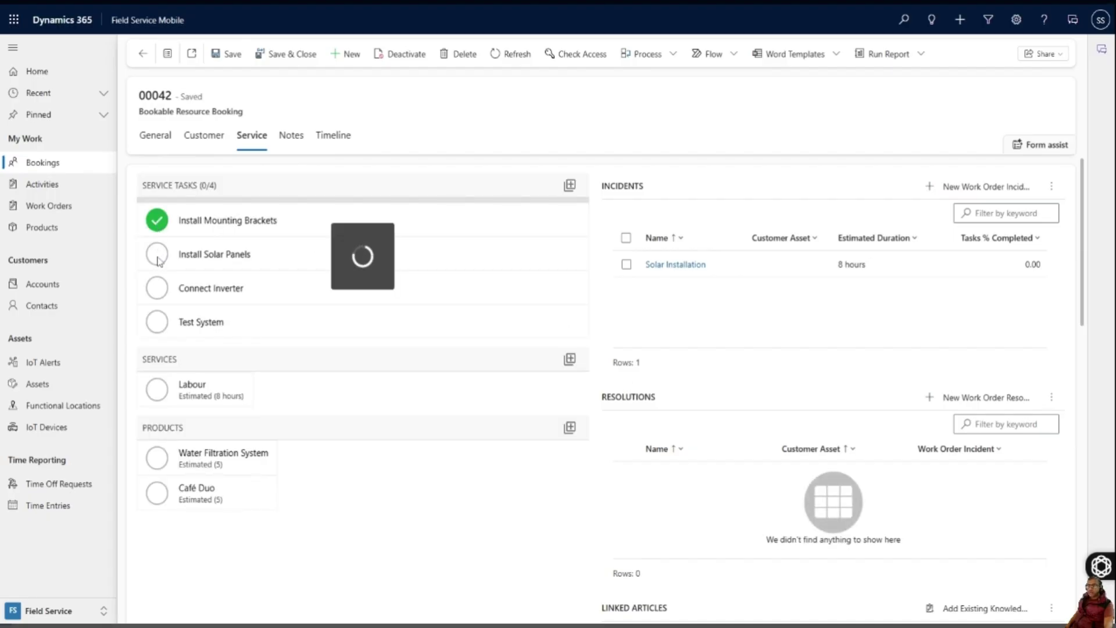
{"action": "left_click", "coordinate": [164, 225]}
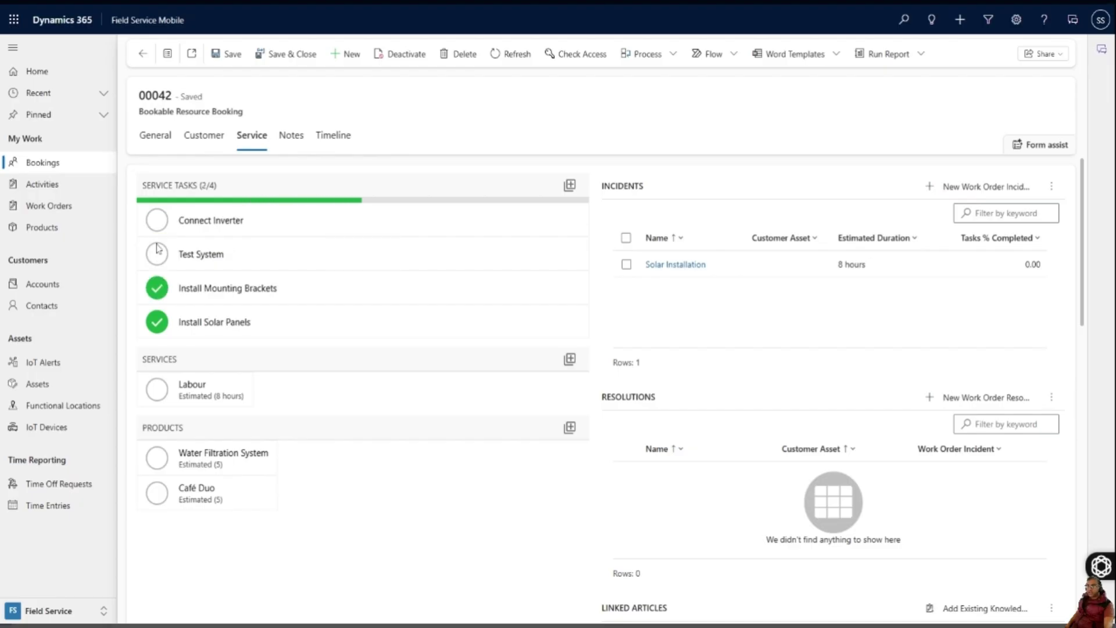
{"action": "left_click", "coordinate": [159, 227]}
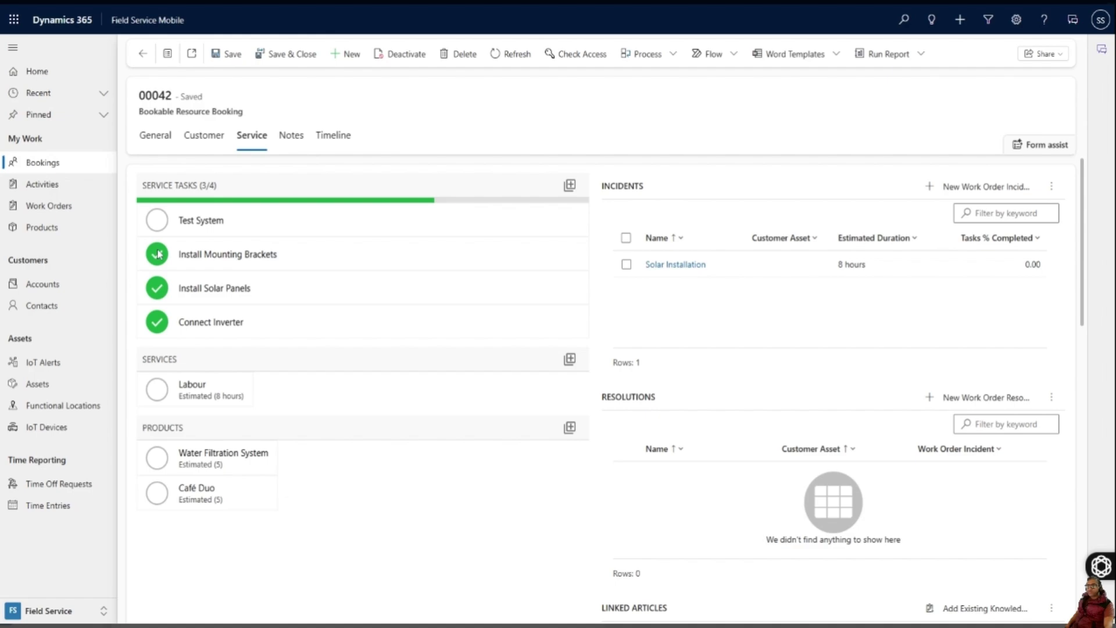
{"action": "left_click", "coordinate": [164, 227]}
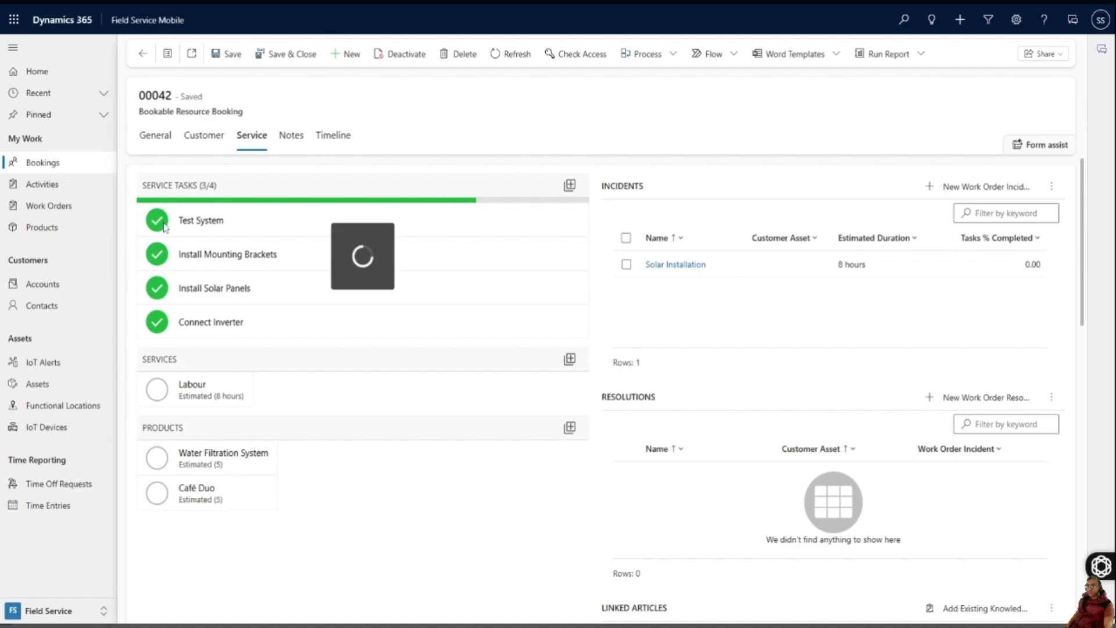
- Mark the booking's Labour service as used and try to mark the Water Filtration System product as used
{"action": "left_click", "coordinate": [157, 389]}
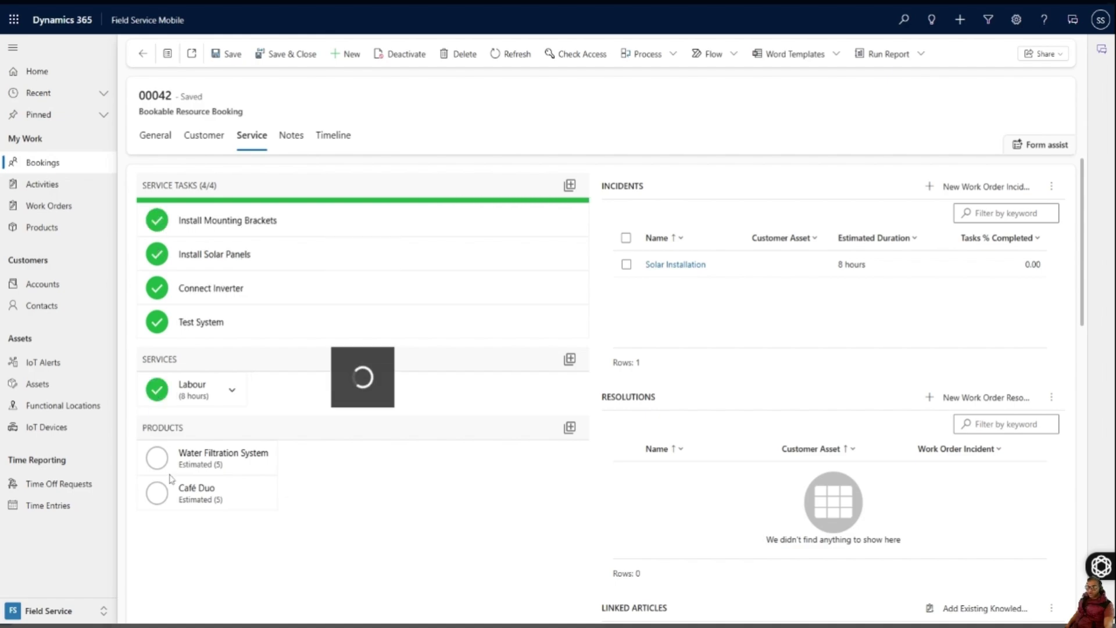
{"action": "left_click", "coordinate": [157, 512]}
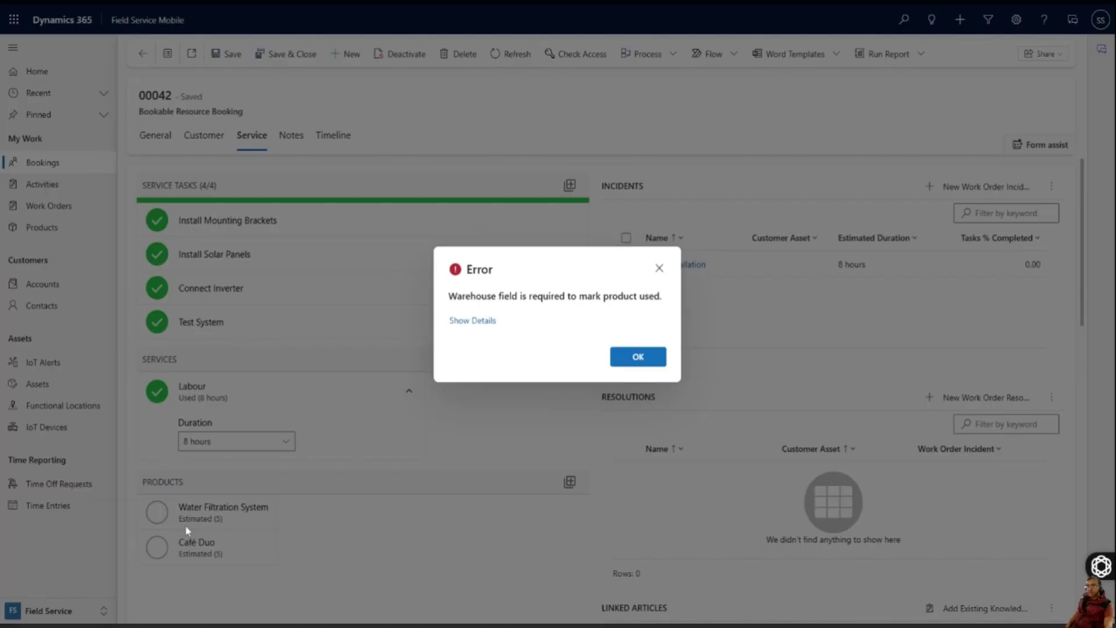
{"action": "left_click", "coordinate": [658, 270]}
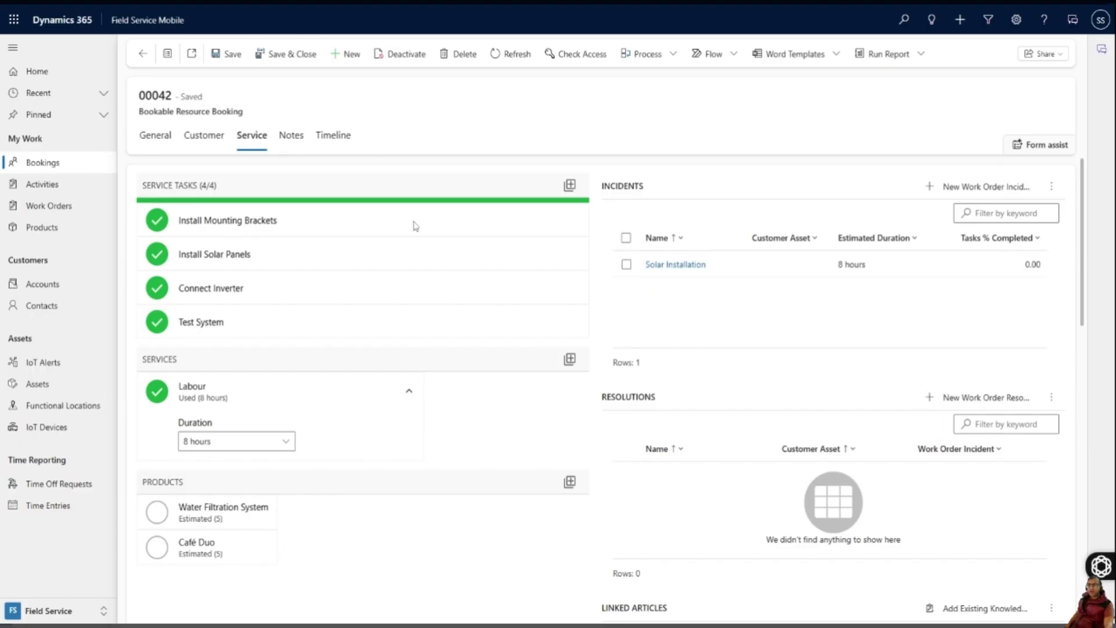
- Check the booking's service, work order and cost details and retry marking the Water Filtration System product as used
{"action": "scroll", "coordinate": [365, 444], "scroll_direction": "down", "scroll_amount": 2}
{"action": "scroll", "coordinate": [365, 445], "scroll_direction": "down", "scroll_amount": 8}
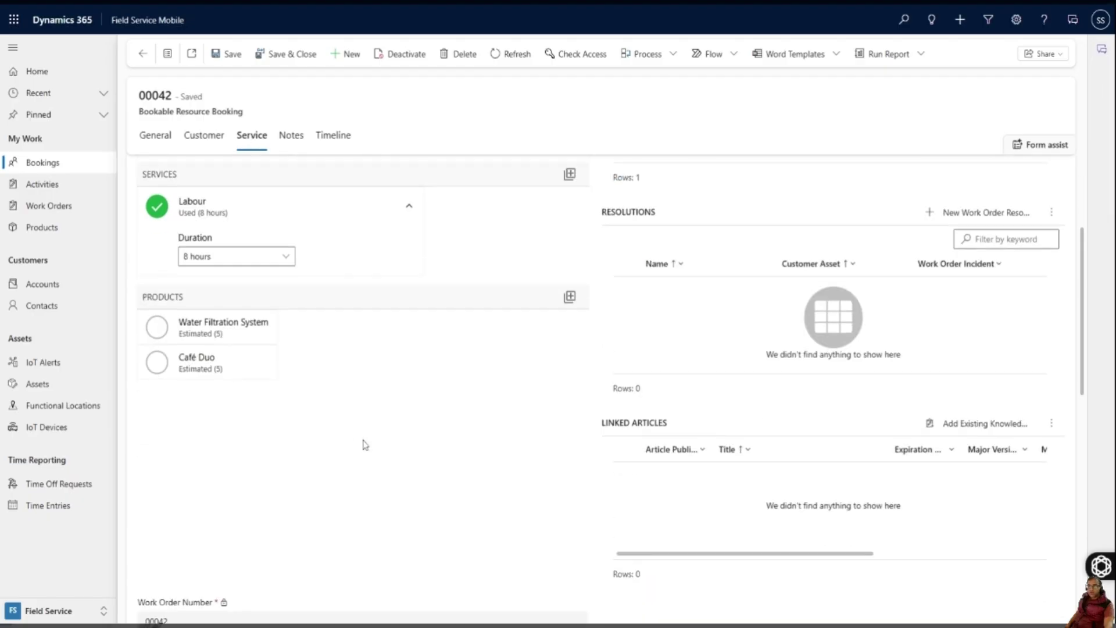
{"action": "scroll", "coordinate": [365, 445], "scroll_direction": "down", "scroll_amount": 4}
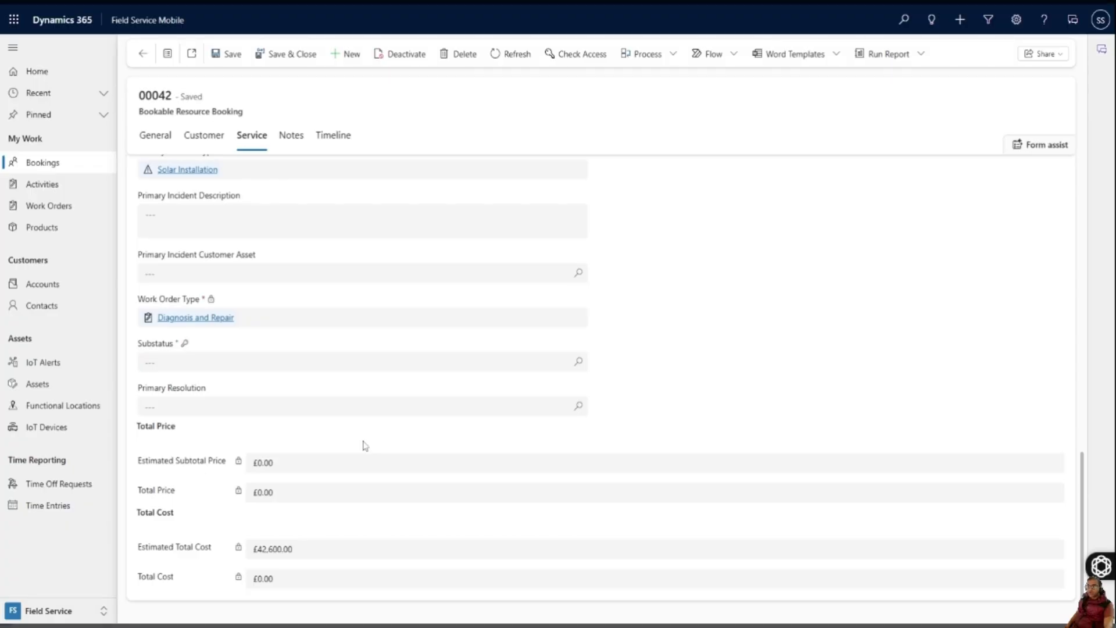
{"action": "scroll", "coordinate": [365, 446], "scroll_direction": "up", "scroll_amount": 4}
{"action": "scroll", "coordinate": [365, 446], "scroll_direction": "up", "scroll_amount": 7}
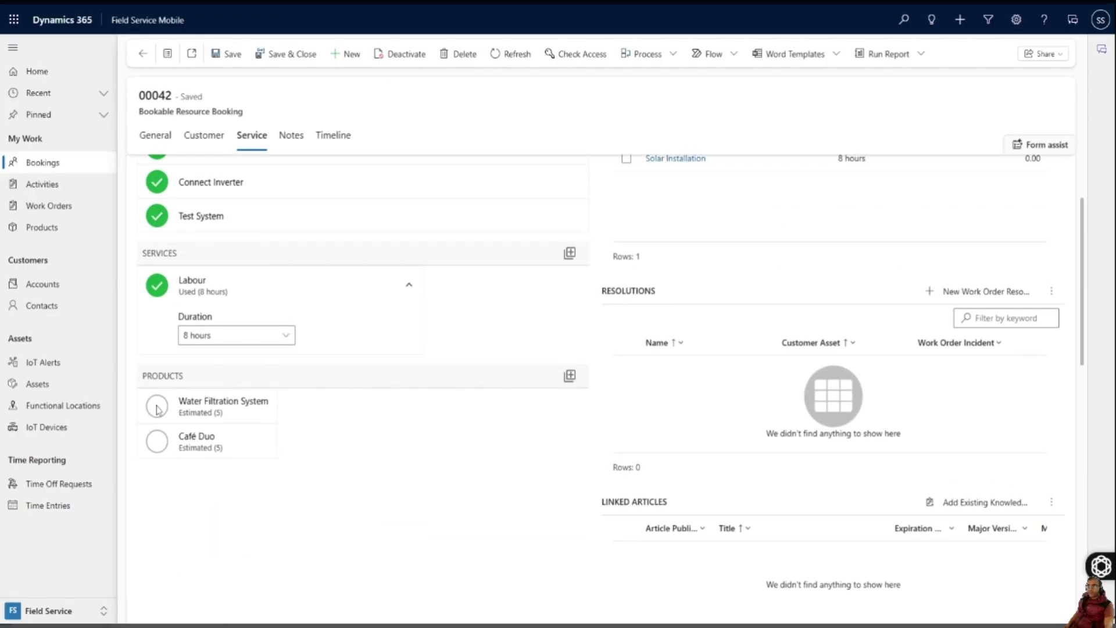
{"action": "left_click", "coordinate": [157, 406]}
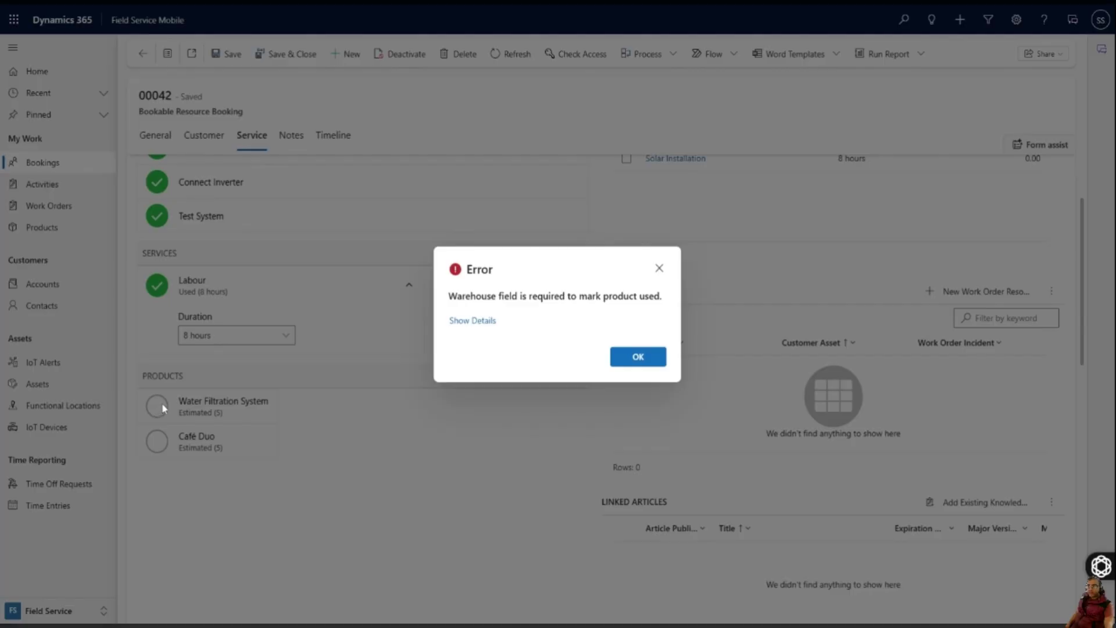
{"action": "left_click", "coordinate": [658, 268]}
{"action": "scroll", "coordinate": [459, 448], "scroll_direction": "up", "scroll_amount": 2}
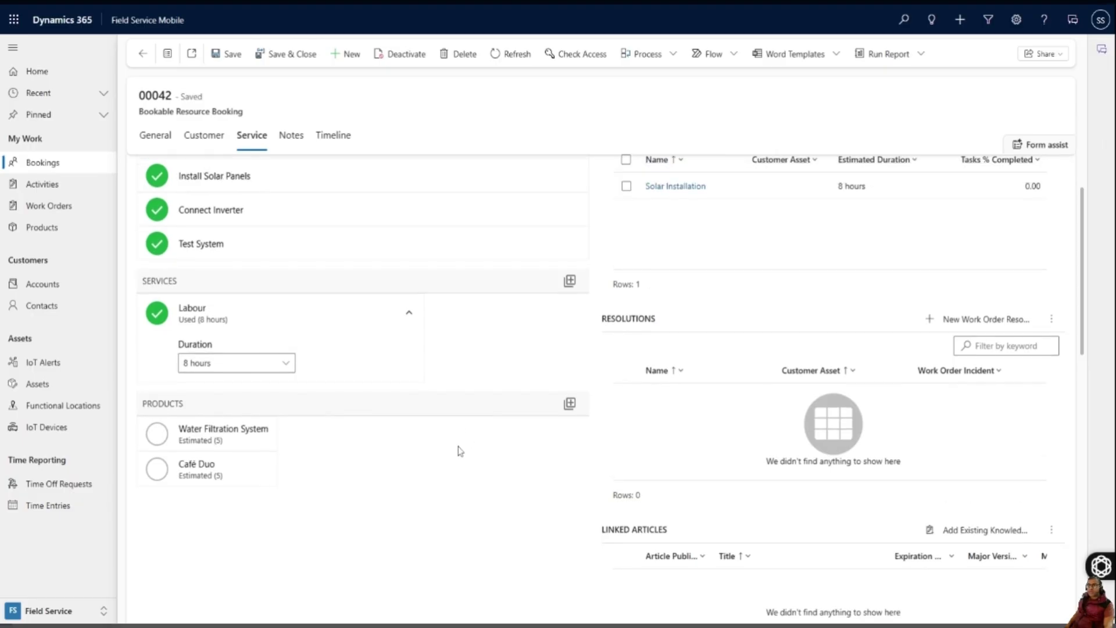
- Add the text note "Work completed" to the booking and save the note
{"action": "left_click", "coordinate": [291, 140]}
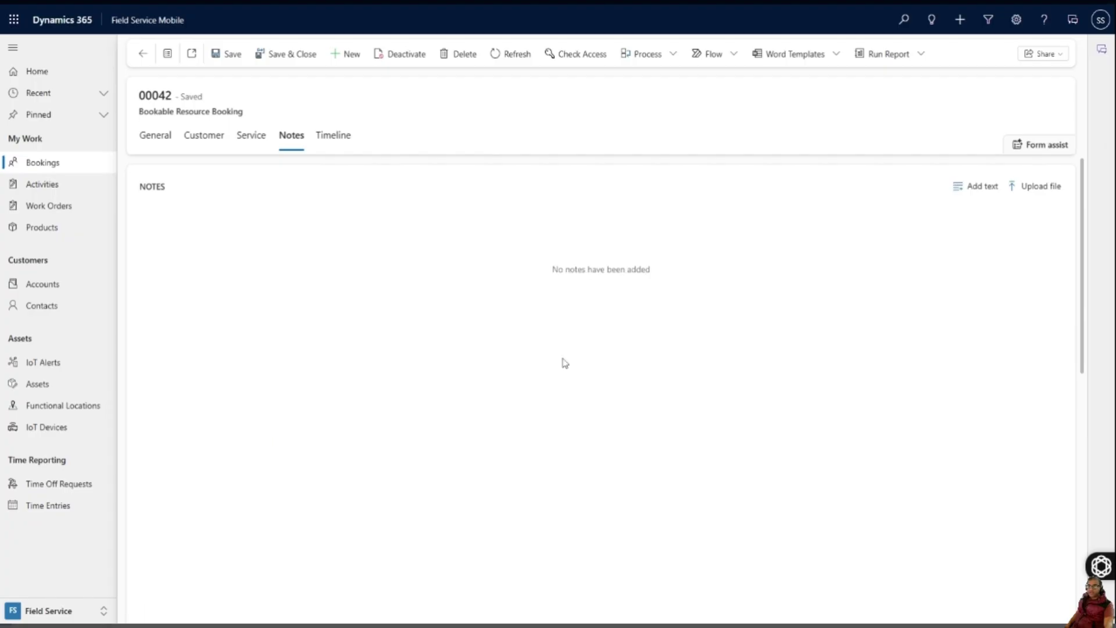
{"action": "scroll", "coordinate": [523, 364], "scroll_direction": "down", "scroll_amount": 5}
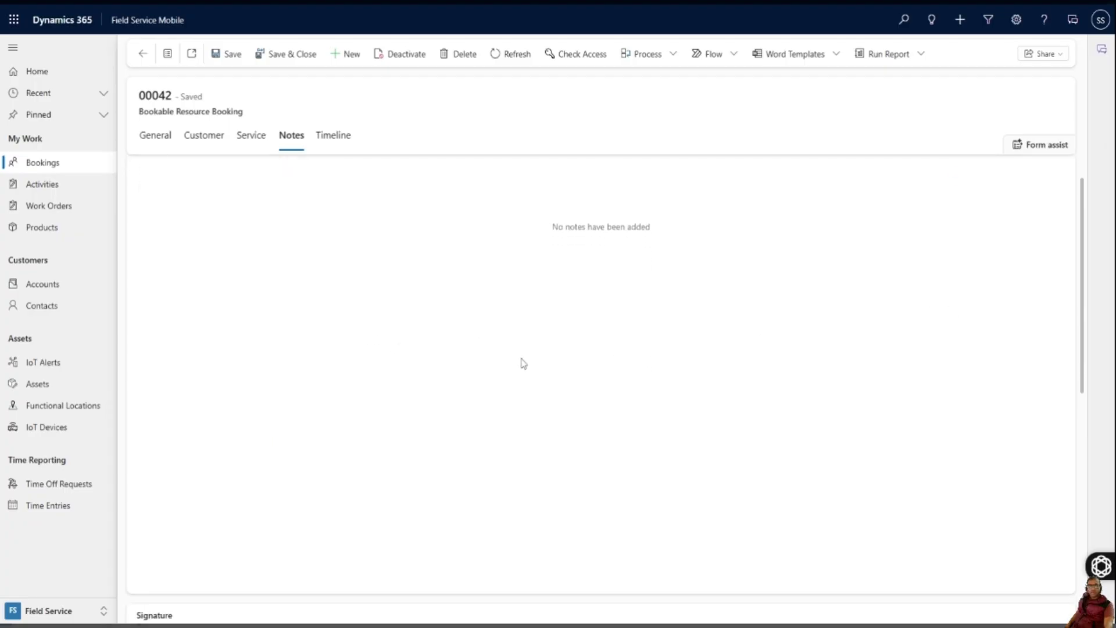
{"action": "scroll", "coordinate": [455, 359], "scroll_direction": "up", "scroll_amount": 5}
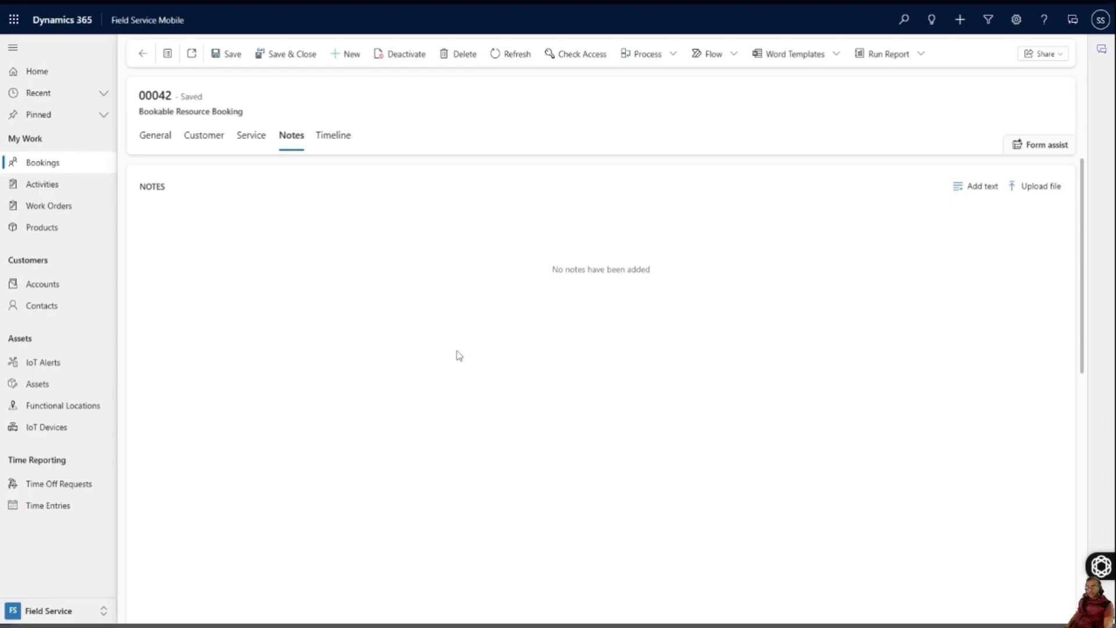
{"action": "scroll", "coordinate": [457, 353], "scroll_direction": "down", "scroll_amount": 8}
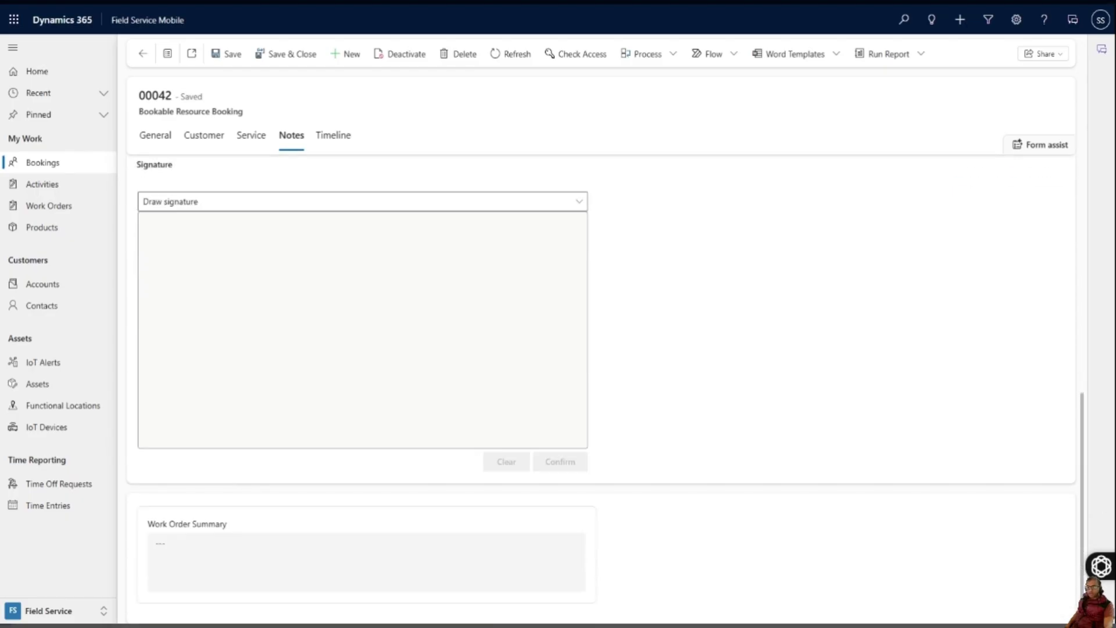
{"action": "scroll", "coordinate": [249, 323], "scroll_direction": "up", "scroll_amount": 5}
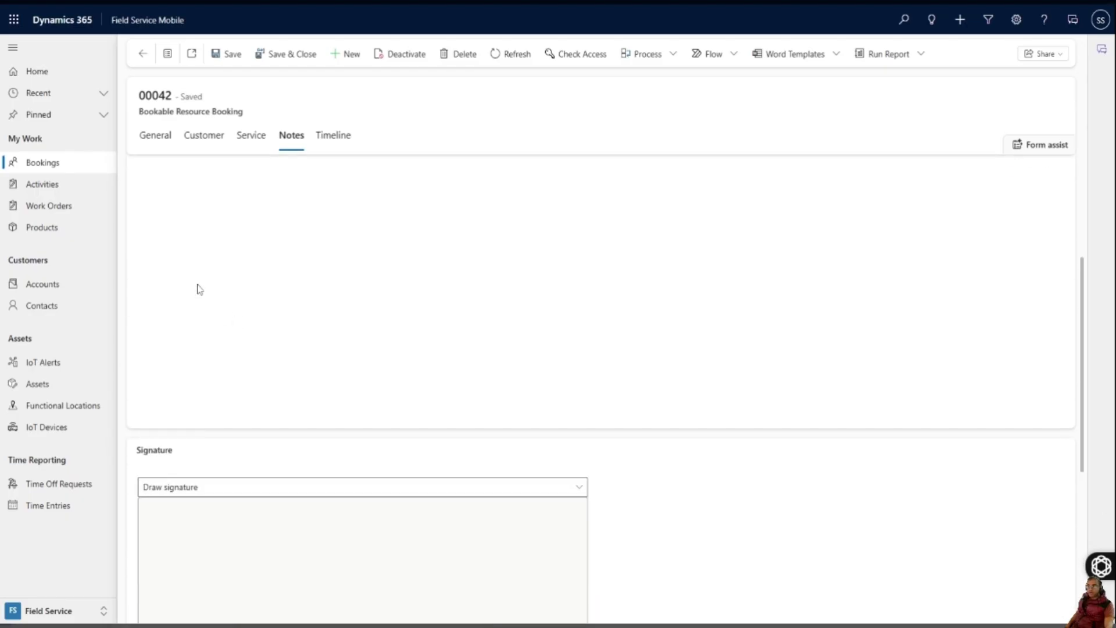
{"action": "scroll", "coordinate": [199, 289], "scroll_direction": "up", "scroll_amount": 3}
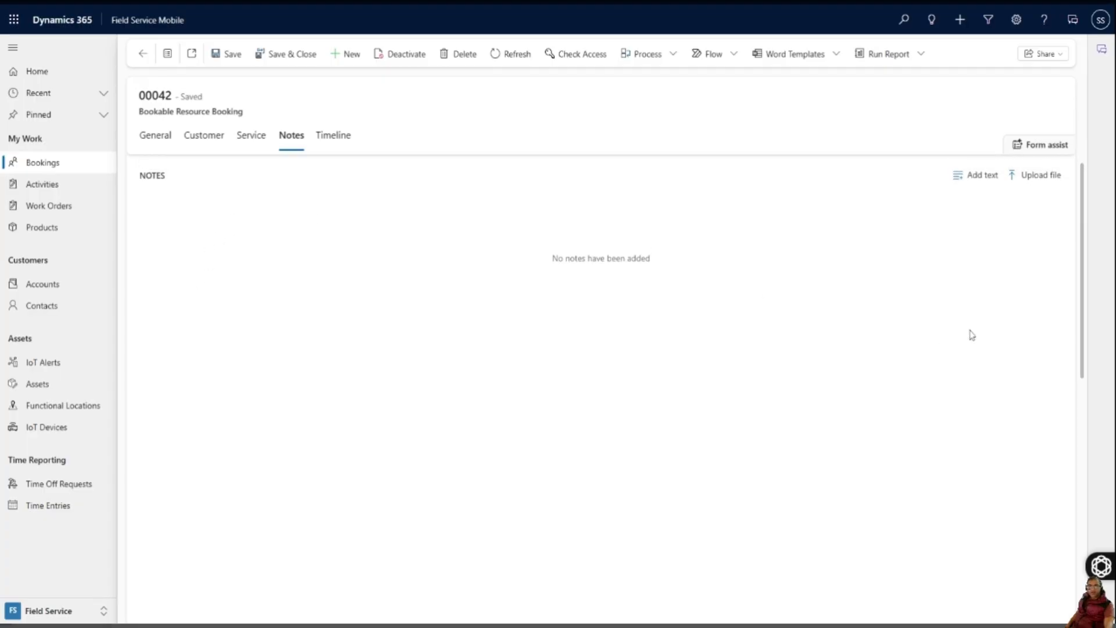
{"action": "left_click", "coordinate": [979, 186]}
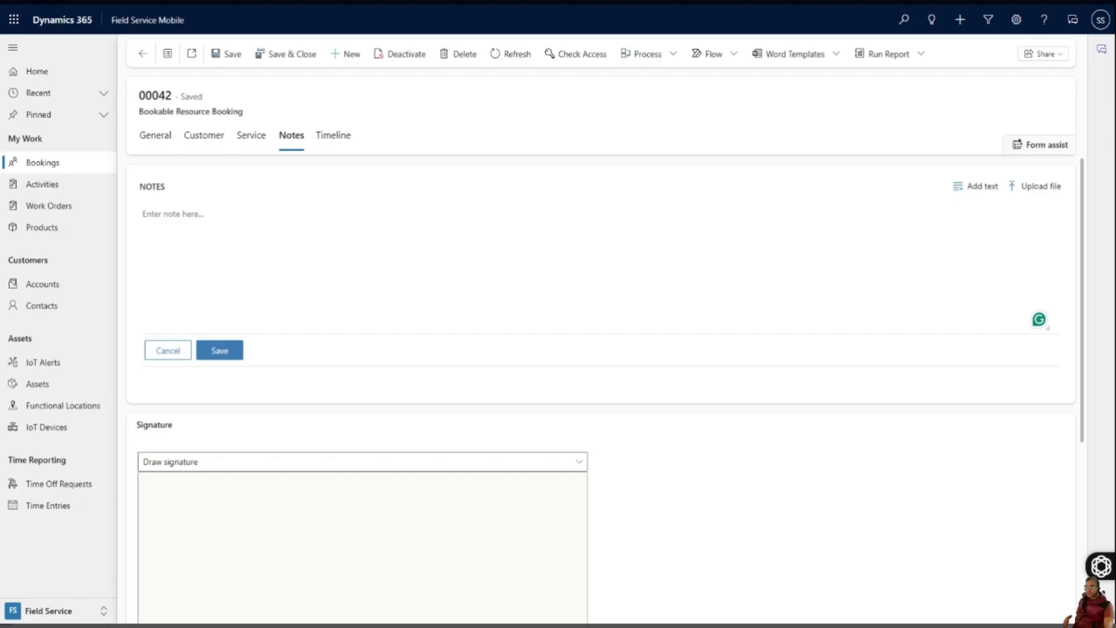
{"action": "type", "text": "W"}
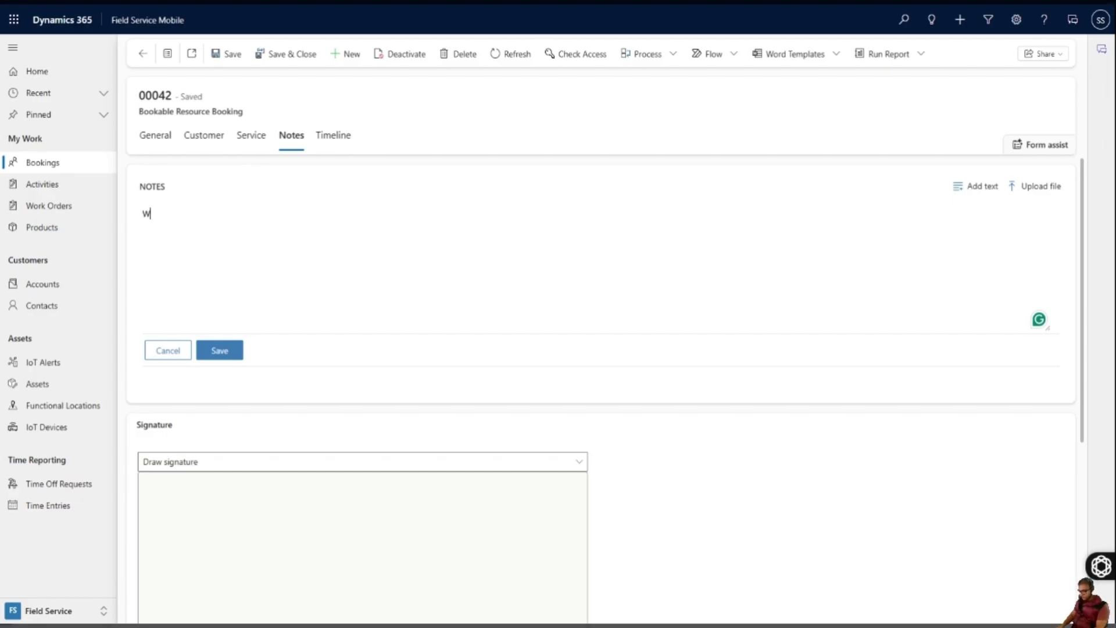
{"action": "type", "text": "ork compleyted"}
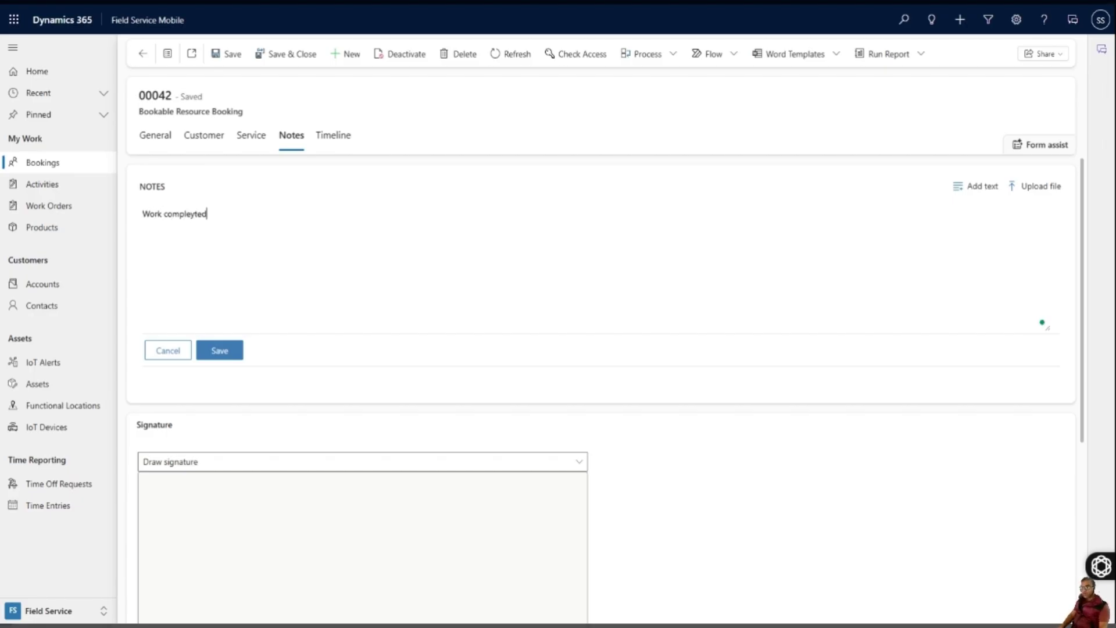
{"action": "key", "text": "BackSpace"}
{"action": "key", "text": "BackSpace"}
{"action": "key", "text": "BackSpace"}
{"action": "key", "text": "BackSpace"}
{"action": "type", "text": "ted"}
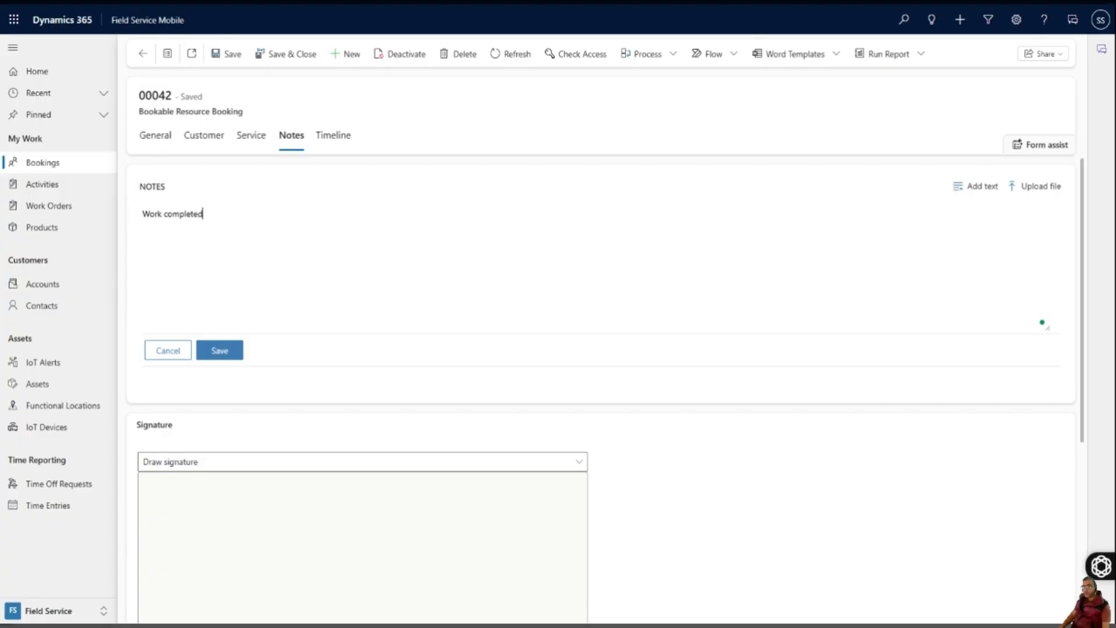
{"action": "left_click", "coordinate": [220, 350]}
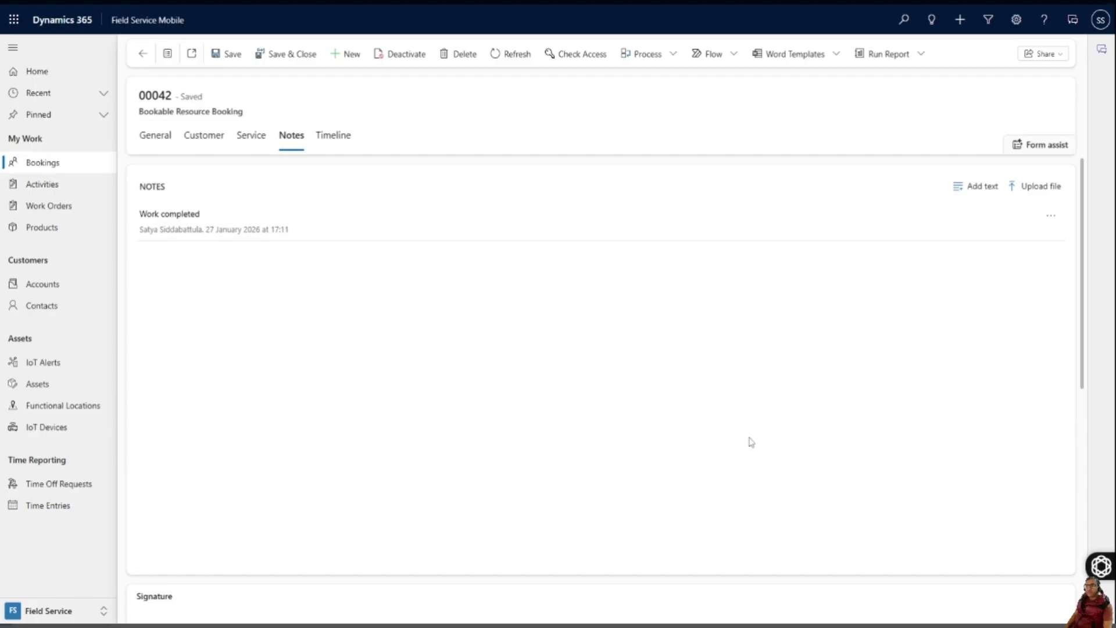
- Draw a freehand signature in the booking's signature area and confirm it
{"action": "scroll", "coordinate": [752, 440], "scroll_direction": "down", "scroll_amount": 2}
{"action": "mouse_move", "coordinate": [199, 484]}
{"action": "left_mouse_down"}
{"action": "mouse_move", "coordinate": [249, 386]}
{"action": "mouse_move", "coordinate": [440, 450]}
{"action": "left_mouse_up"}
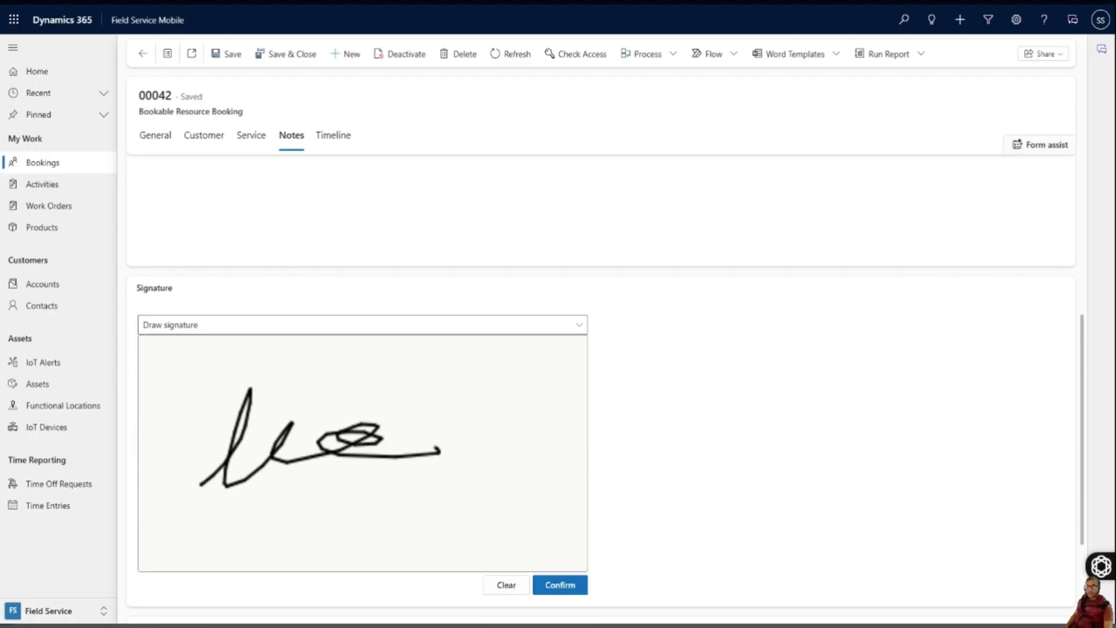
{"action": "left_click", "coordinate": [559, 586]}
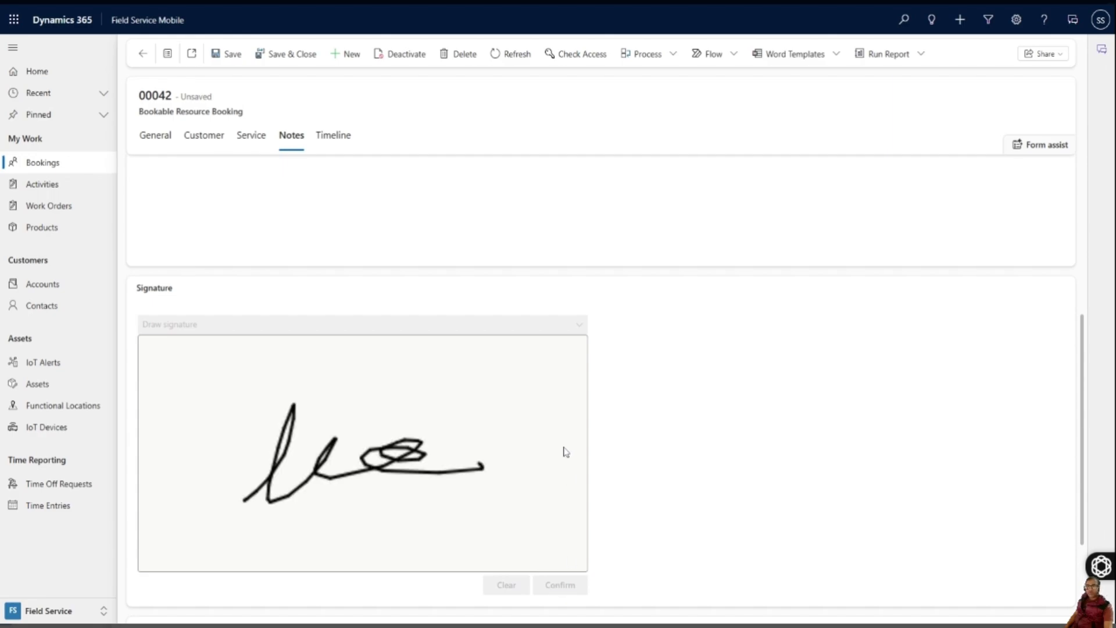
- Set the booking status to Completed and save the booking
{"action": "left_click", "coordinate": [150, 140]}
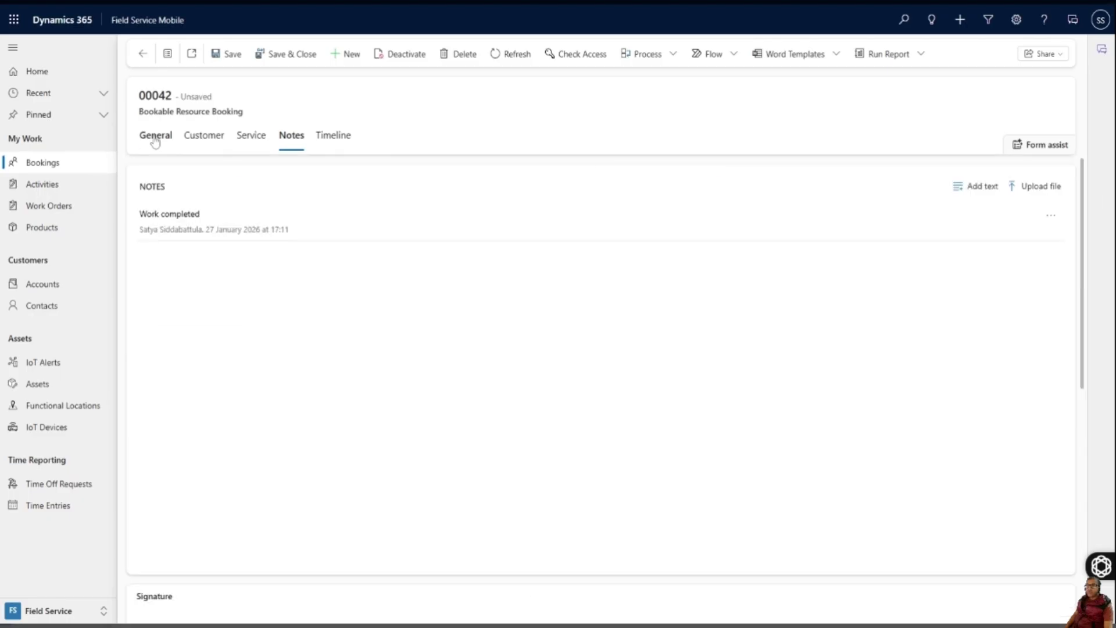
{"action": "left_click", "coordinate": [301, 188]}
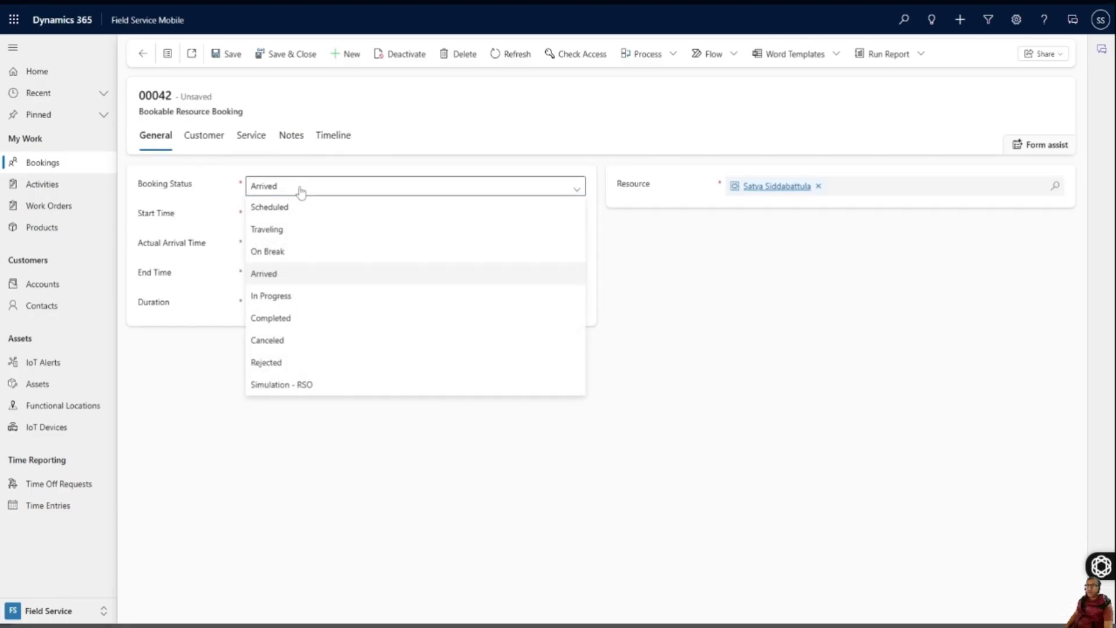
{"action": "left_click", "coordinate": [287, 323]}
{"action": "left_click", "coordinate": [231, 58]}
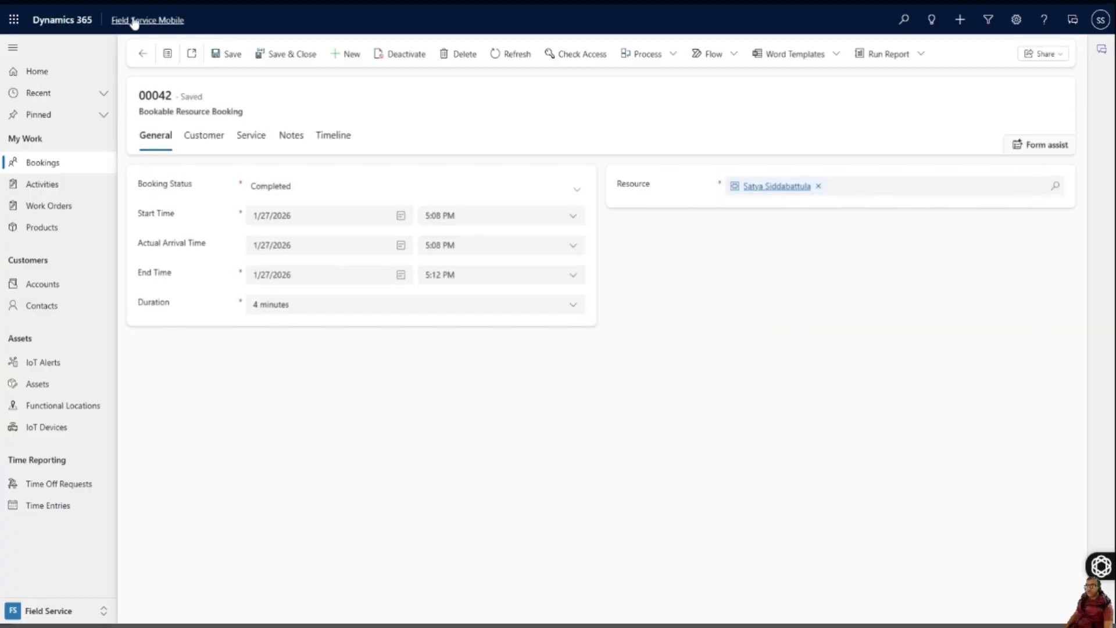
- Switch to the Field Service app, dismiss the What's new message and open the schedule board
{"action": "left_click", "coordinate": [131, 21]}
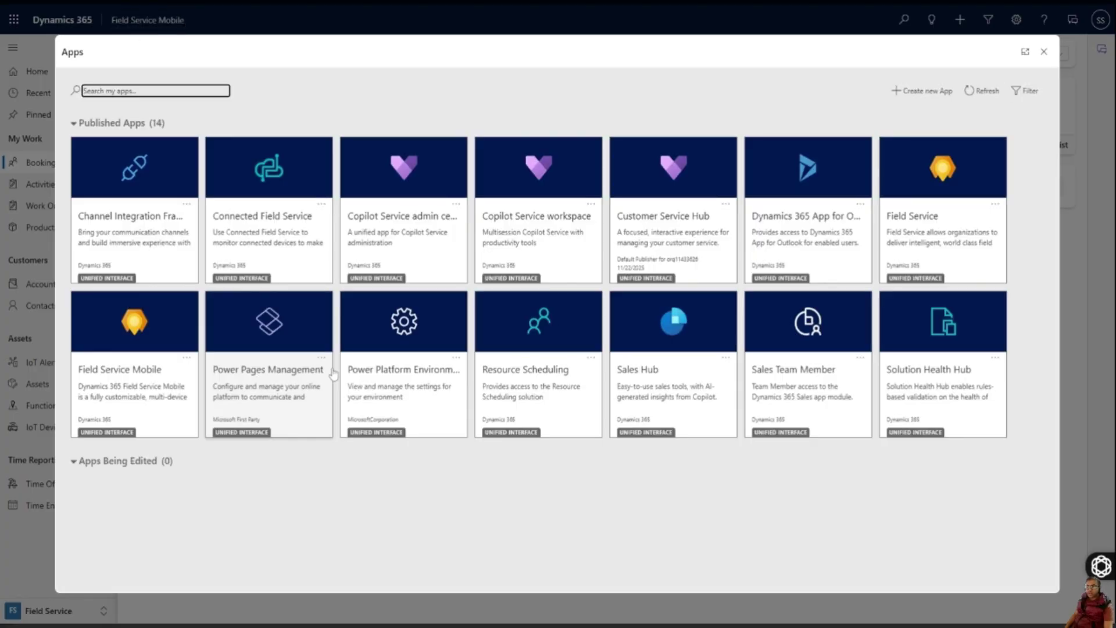
{"action": "left_click", "coordinate": [925, 218]}
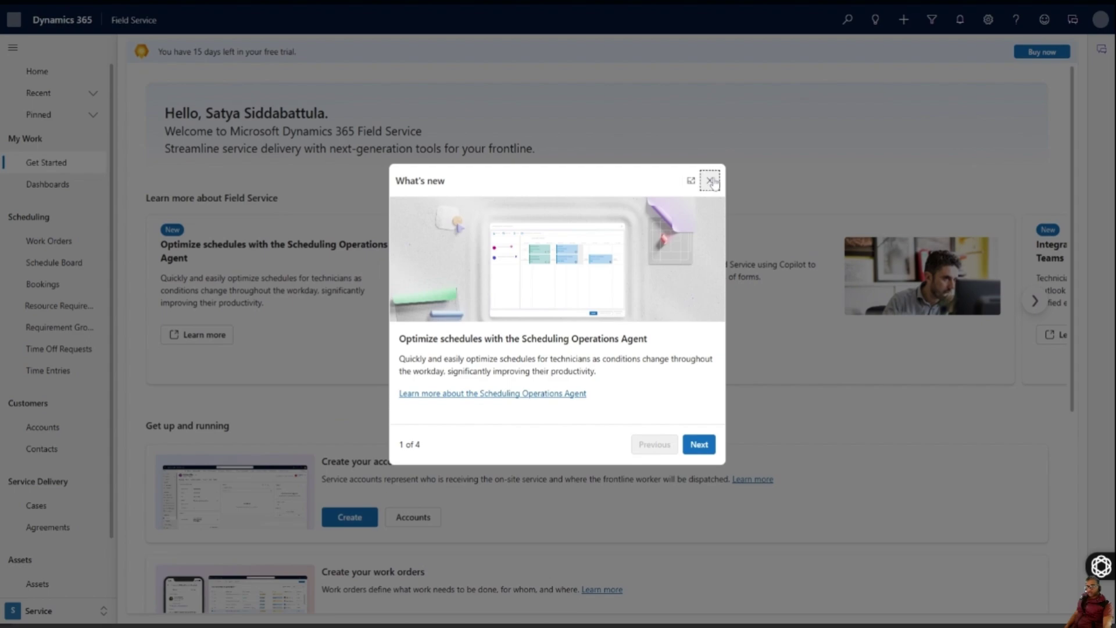
{"action": "left_click", "coordinate": [711, 179]}
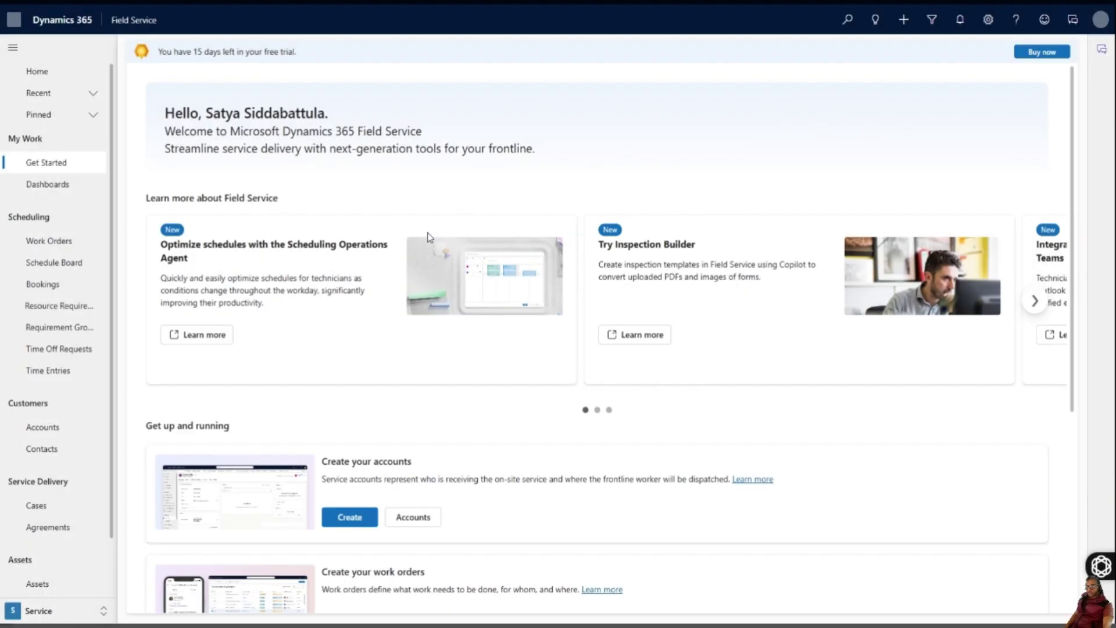
{"action": "left_click", "coordinate": [46, 265]}
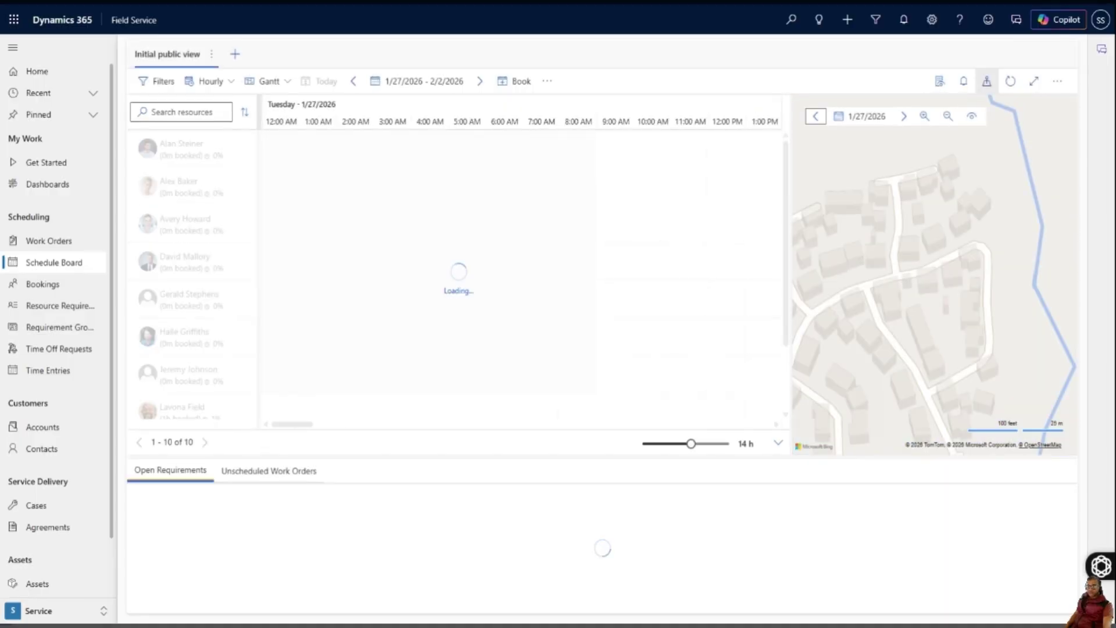
- Examine the last-listed resource's schedule and route, and view the open 8-hour requirement from 1/27/2026
{"action": "scroll", "coordinate": [202, 361], "scroll_direction": "down", "scroll_amount": 2}
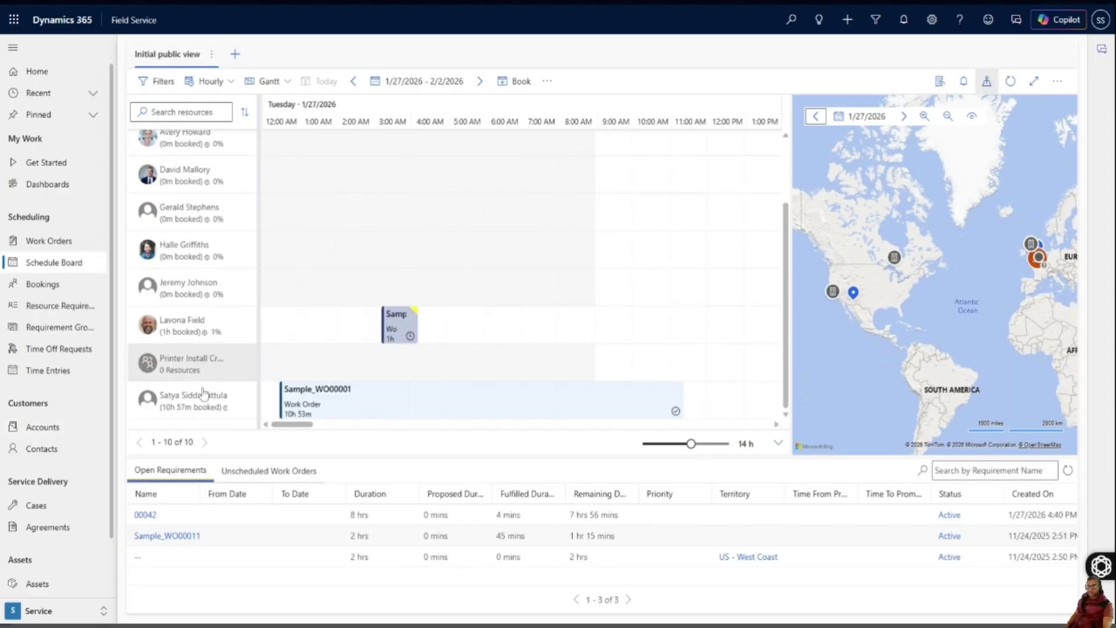
{"action": "left_click", "coordinate": [190, 407]}
{"action": "mouse_move", "coordinate": [271, 430]}
{"action": "left_mouse_down"}
{"action": "mouse_move", "coordinate": [351, 429]}
{"action": "mouse_move", "coordinate": [283, 429]}
{"action": "left_mouse_up"}
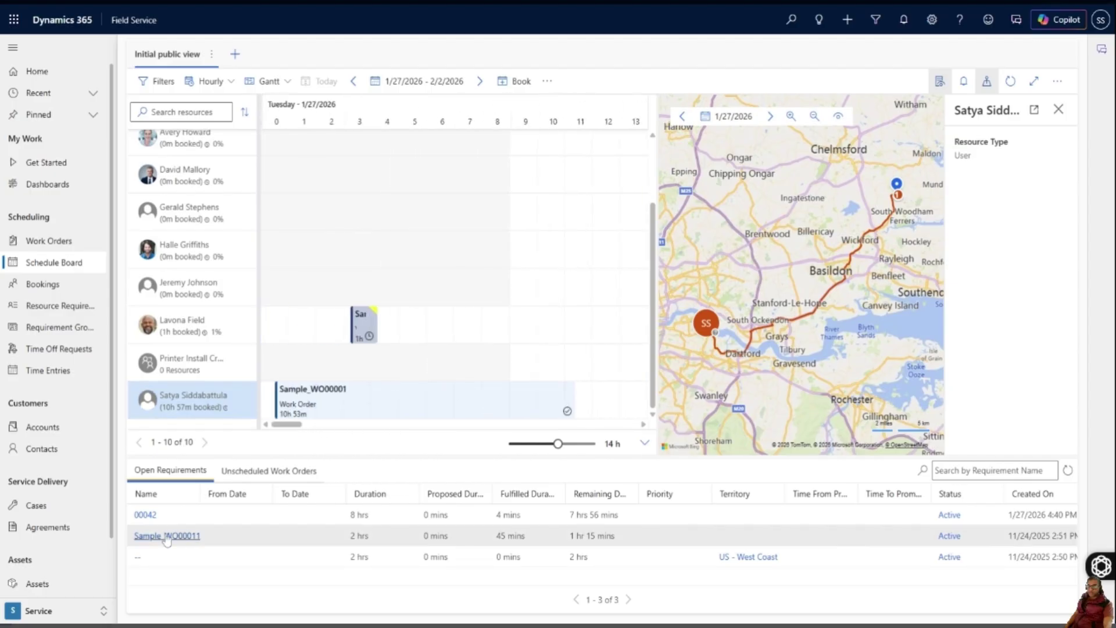
{"action": "left_click", "coordinate": [145, 515]}
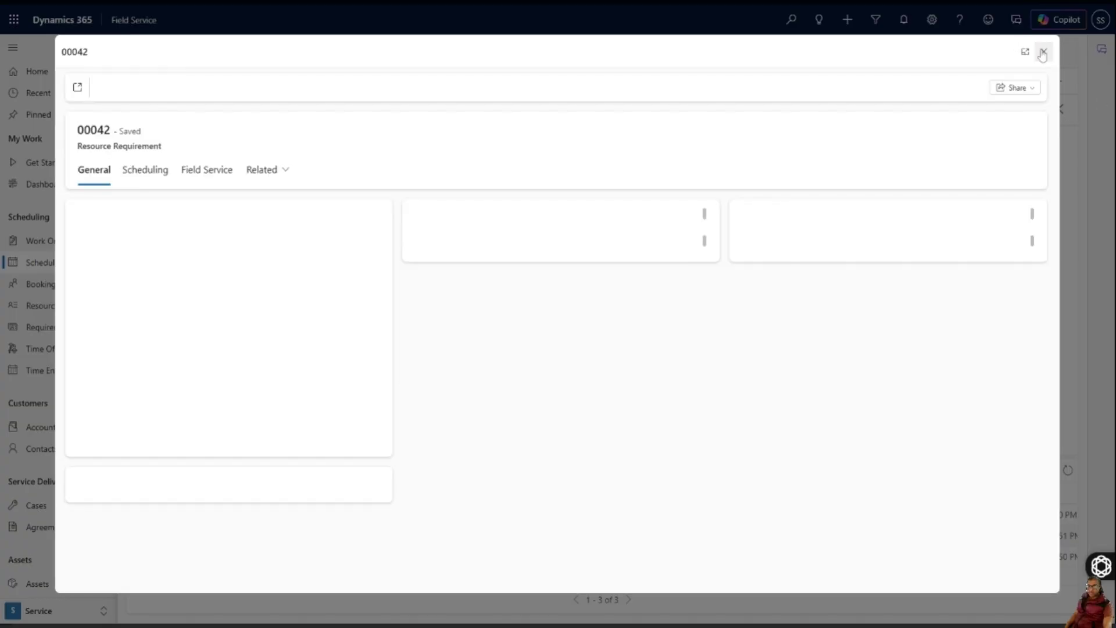
{"action": "left_click", "coordinate": [1042, 54]}
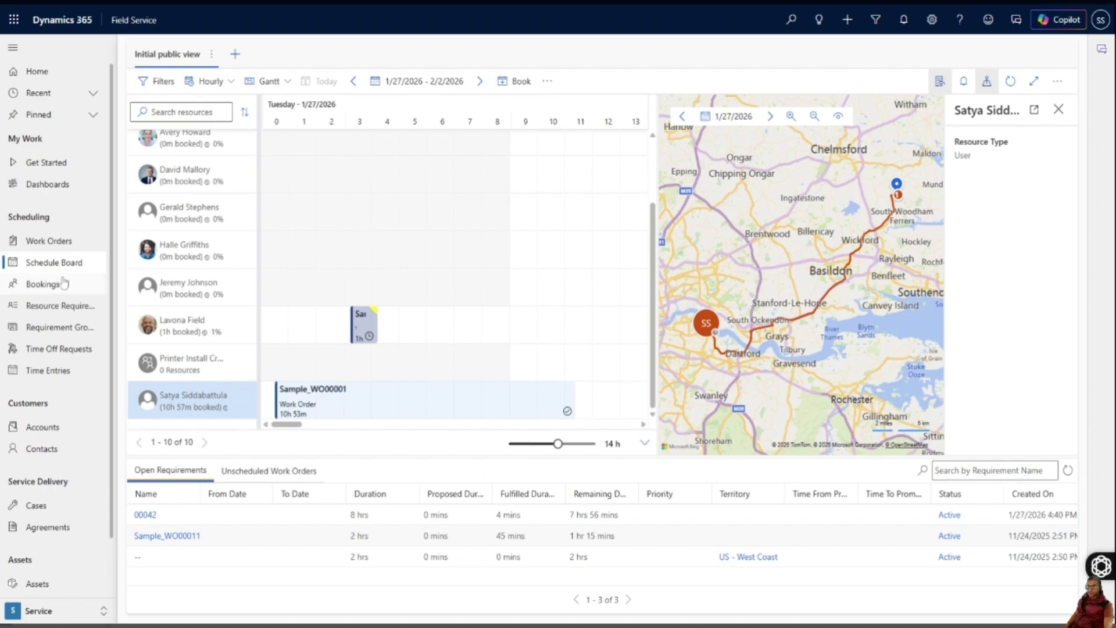
- Open the Solar Installation work order for Taylor Wimpy - Plot 21 and review its status, summary and general details
{"action": "left_click", "coordinate": [48, 245]}
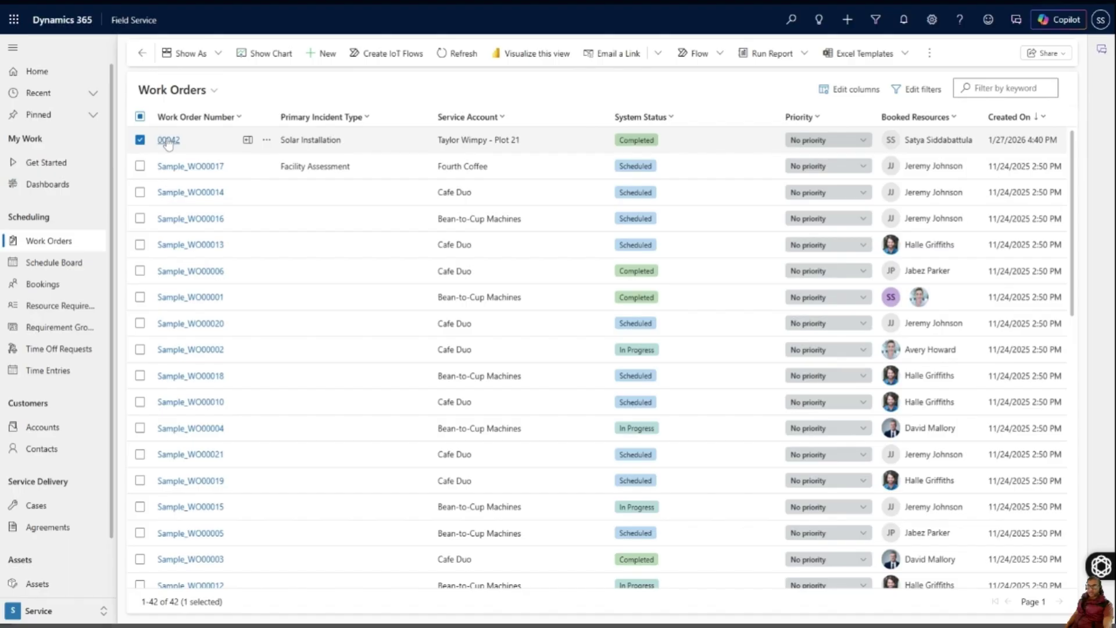
{"action": "left_click", "coordinate": [168, 140]}
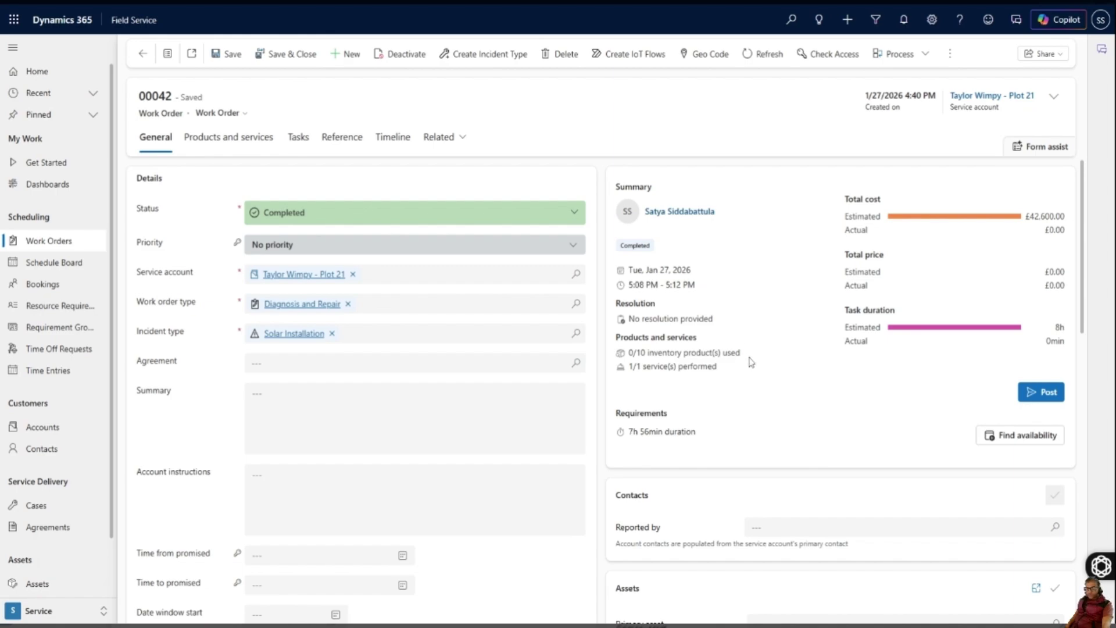
{"action": "scroll", "coordinate": [750, 419], "scroll_direction": "down", "scroll_amount": 5}
{"action": "scroll", "coordinate": [717, 429], "scroll_direction": "down", "scroll_amount": 5}
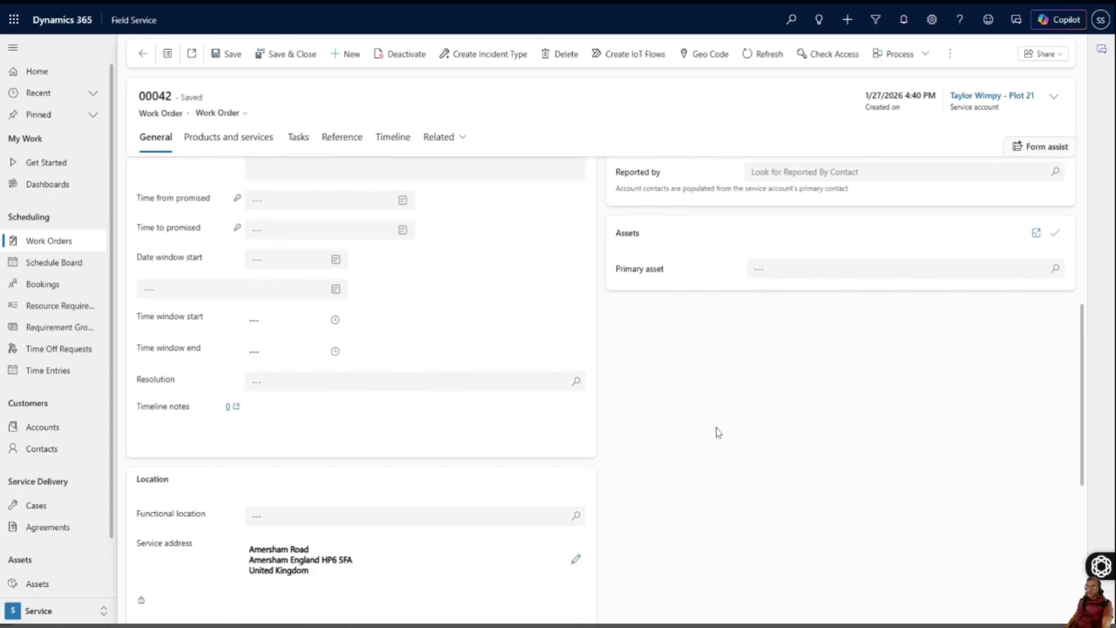
{"action": "scroll", "coordinate": [719, 428], "scroll_direction": "up", "scroll_amount": 4}
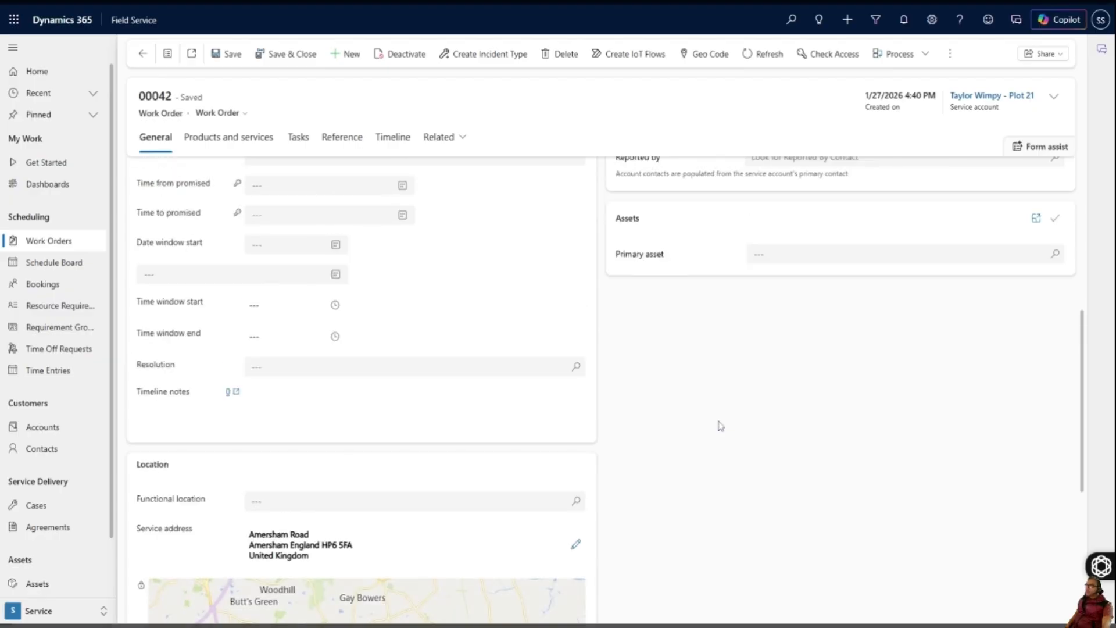